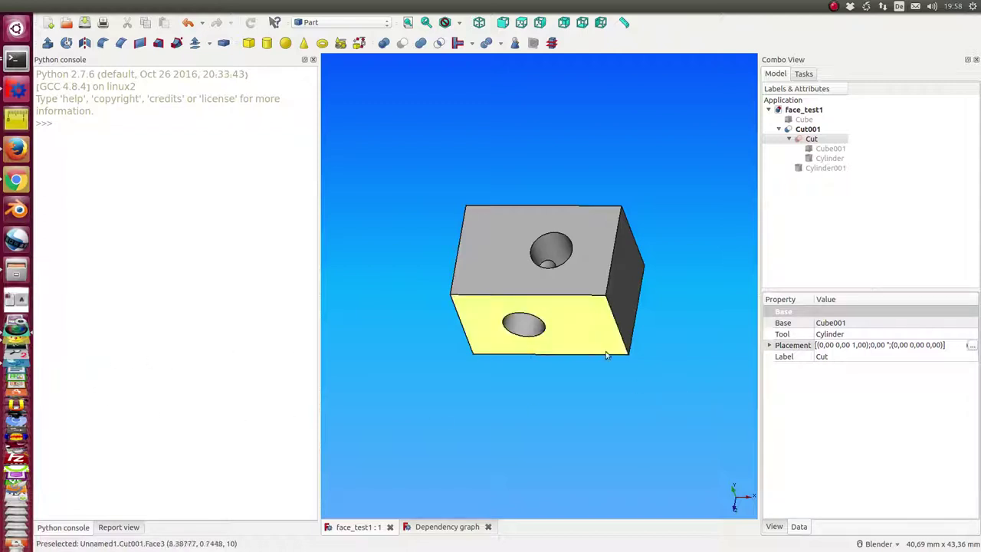
Step: Orbit the two-hole block to another side and select Cut001 in the model tree
{"action": "left_click_drag", "start_coordinate": [658, 431], "coordinate": [668, 418]}
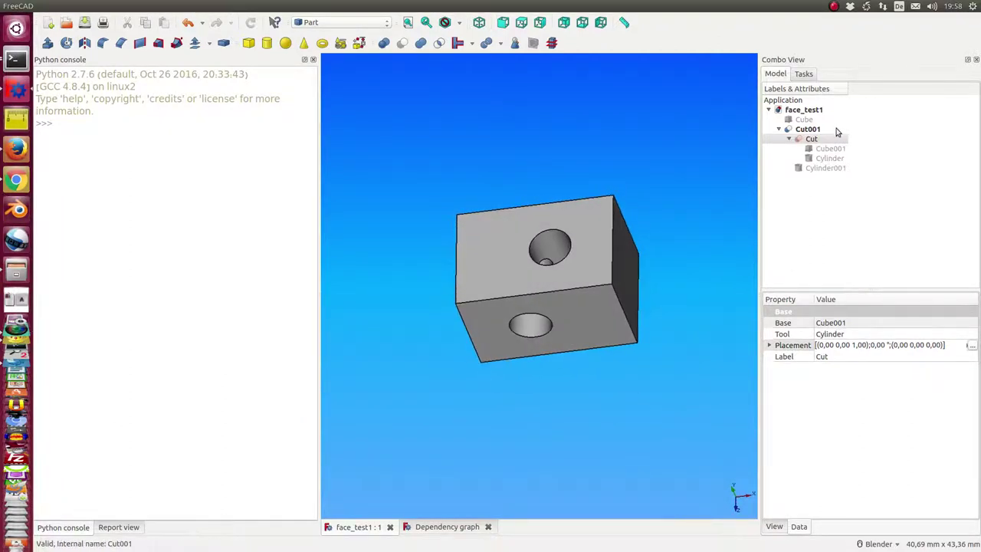
{"action": "left_click", "coordinate": [803, 128]}
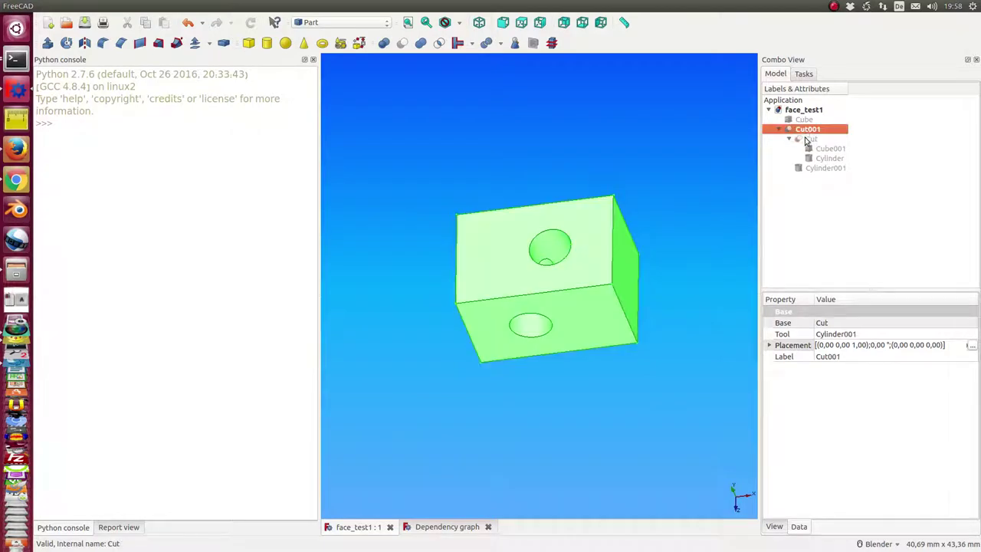
Step: Hide Cut001 and show the Cut body, orbiting to view it from another angle
{"action": "key", "text": "space"}
{"action": "left_click", "coordinate": [811, 139]}
{"action": "key", "text": "space"}
{"action": "left_click", "coordinate": [615, 394]}
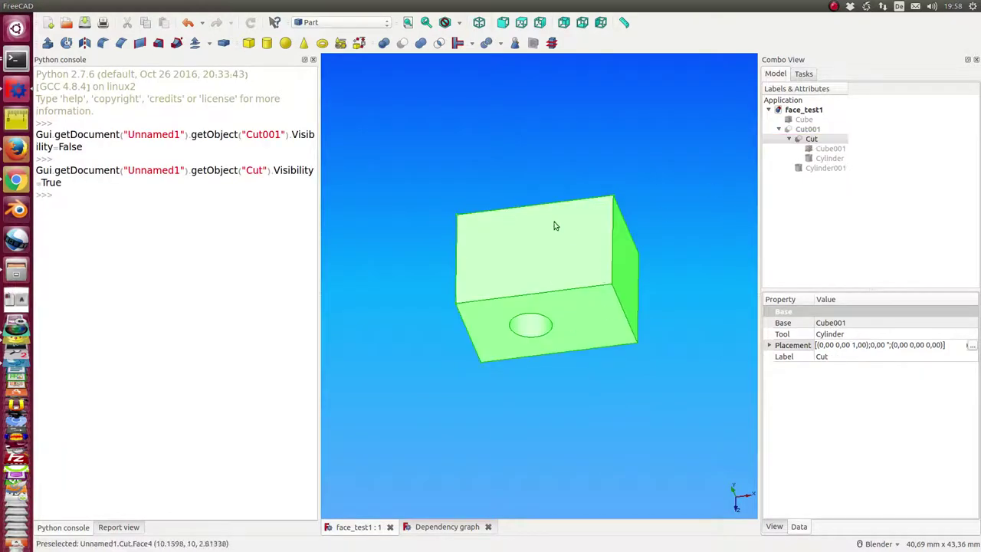
{"action": "mouse_move", "coordinate": [449, 234]}
{"action": "left_mouse_down"}
{"action": "mouse_move", "coordinate": [555, 411]}
{"action": "mouse_move", "coordinate": [586, 375]}
{"action": "left_mouse_up"}
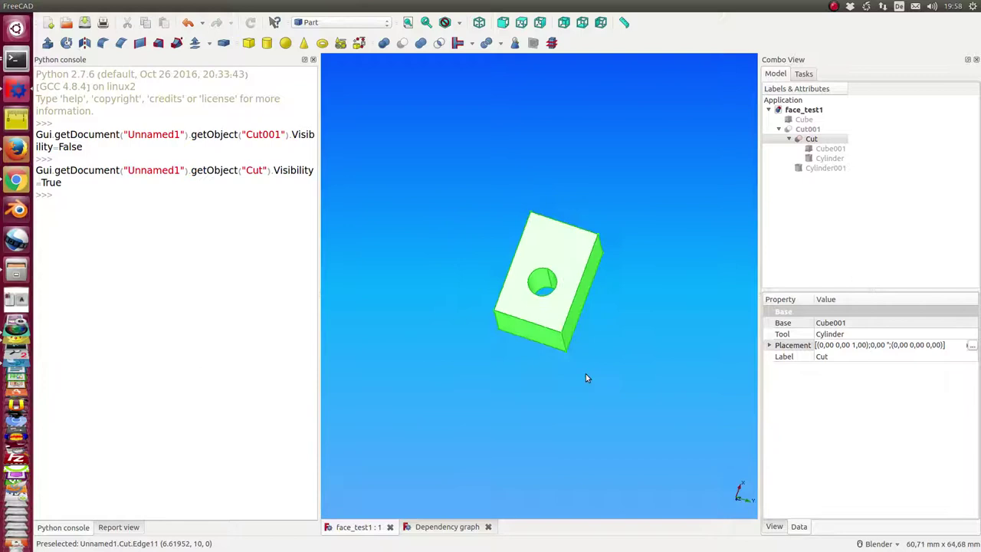
Step: Show Cube001 and hide Cut, orbiting around the plain box
{"action": "left_click", "coordinate": [829, 148]}
{"action": "key", "text": "space"}
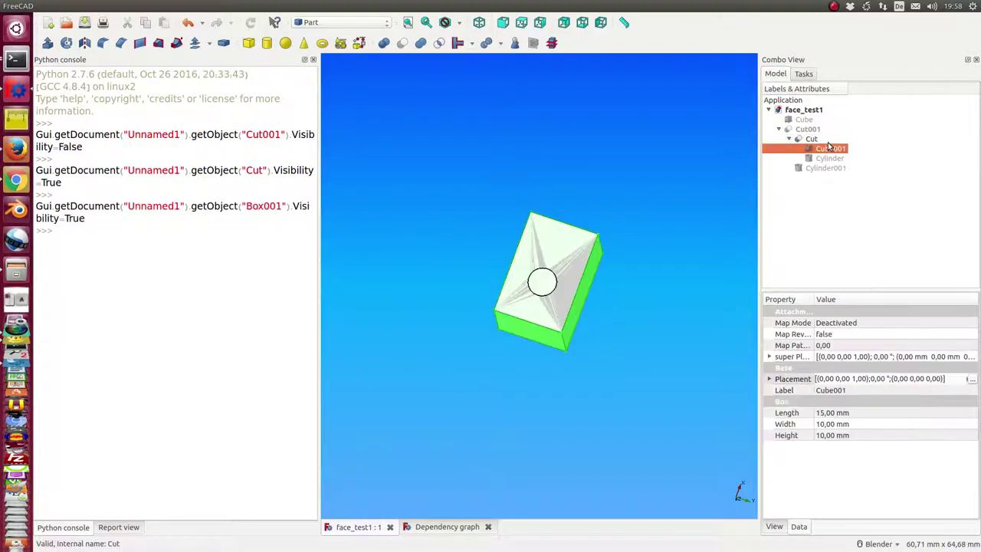
{"action": "left_click", "coordinate": [806, 140]}
{"action": "key", "text": "space"}
{"action": "left_click", "coordinate": [618, 146]}
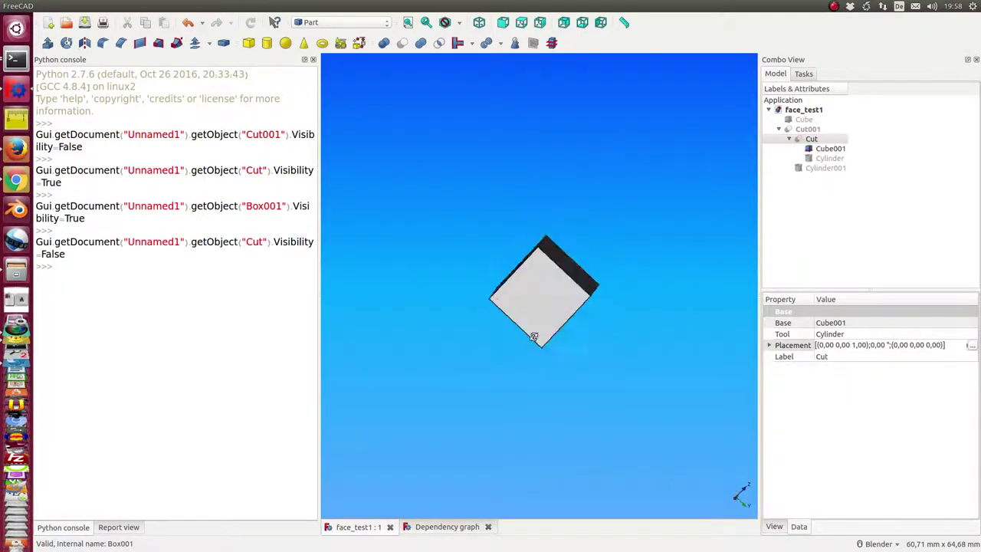
{"action": "left_click_drag", "start_coordinate": [618, 146], "coordinate": [632, 194]}
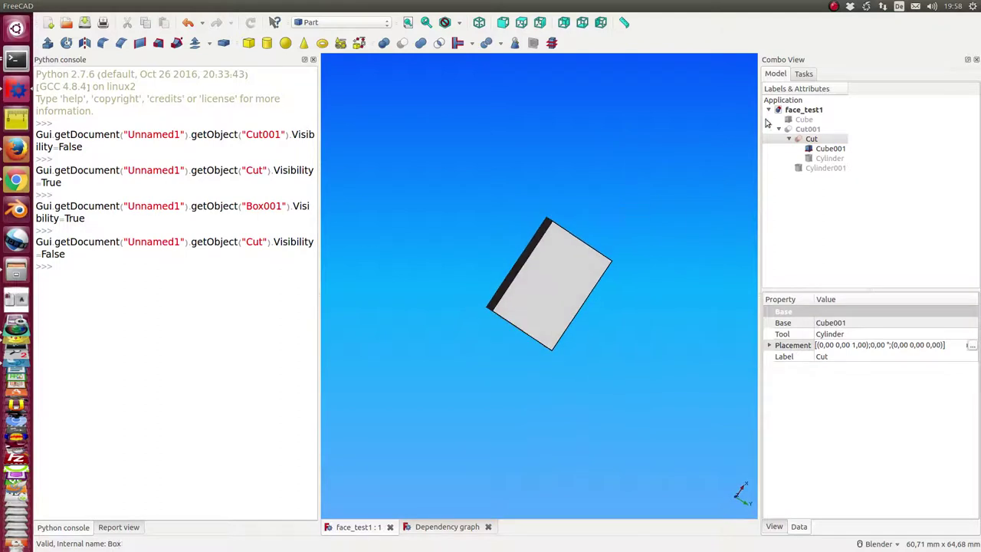
Step: Leave only the original Cube visible and open the dependency graph
{"action": "left_click", "coordinate": [801, 120]}
{"action": "key", "text": "space"}
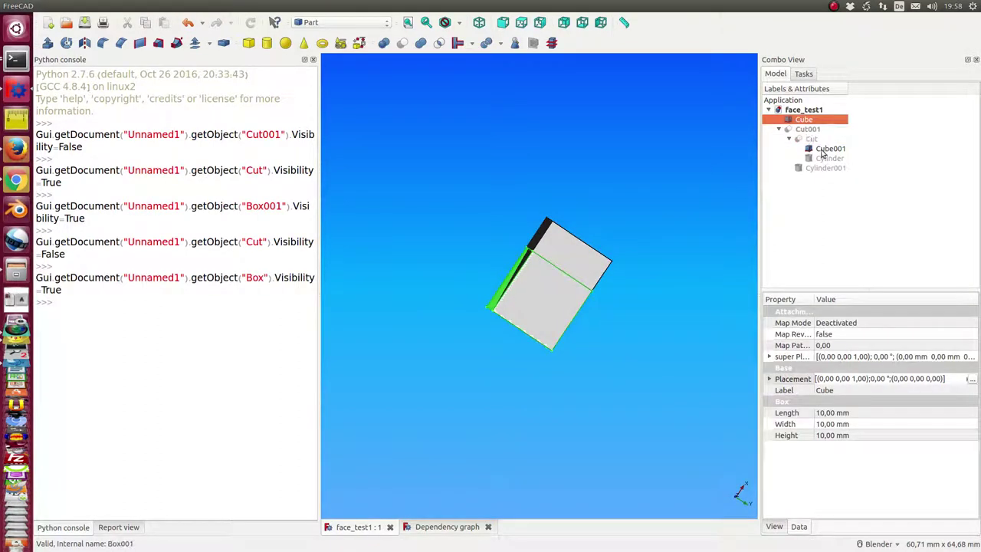
{"action": "left_click", "coordinate": [825, 150]}
{"action": "key", "text": "space"}
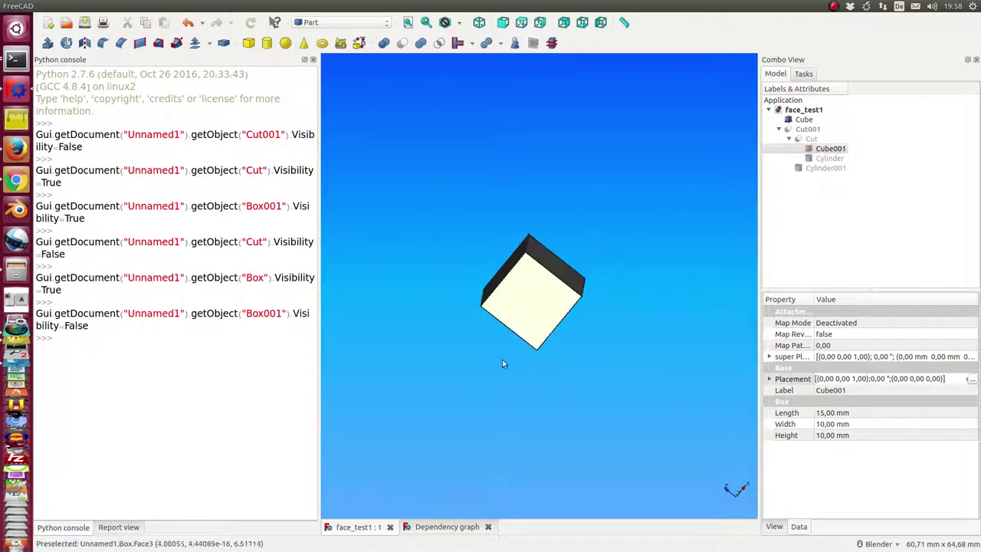
{"action": "left_click", "coordinate": [439, 527]}
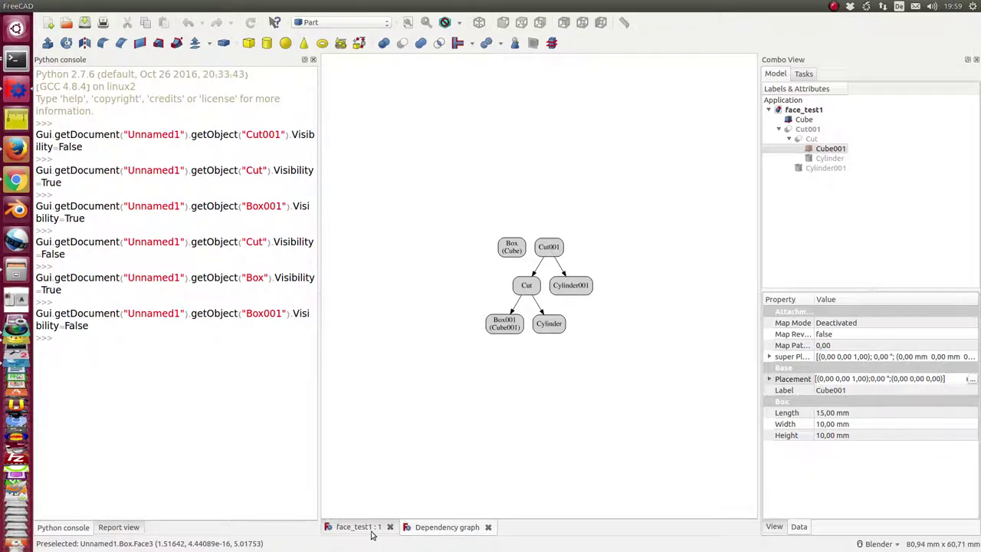
Step: Hide the Cube, show the single-hole Cut body, and view it isometrically toward its holed top
{"action": "left_click", "coordinate": [370, 531]}
{"action": "left_click", "coordinate": [803, 119]}
{"action": "key", "text": "space"}
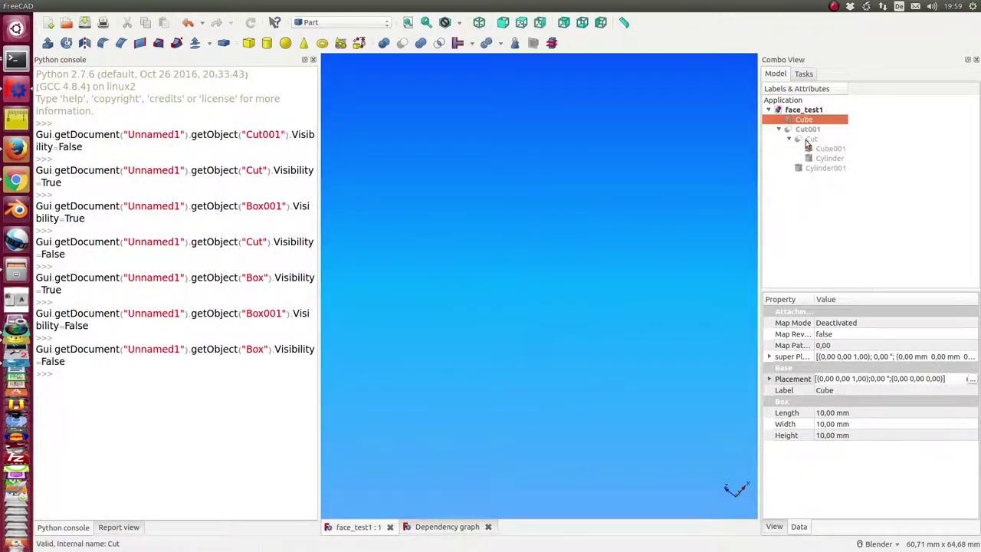
{"action": "left_click", "coordinate": [811, 139]}
{"action": "key", "text": "space"}
{"action": "left_click", "coordinate": [465, 219]}
{"action": "key", "text": "0"}
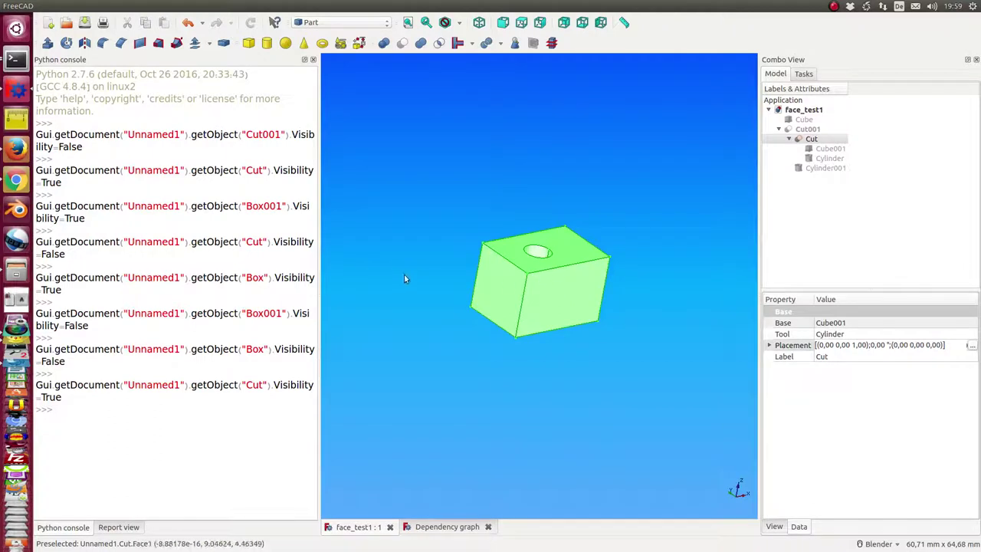
{"action": "left_click_drag", "start_coordinate": [397, 254], "coordinate": [409, 265]}
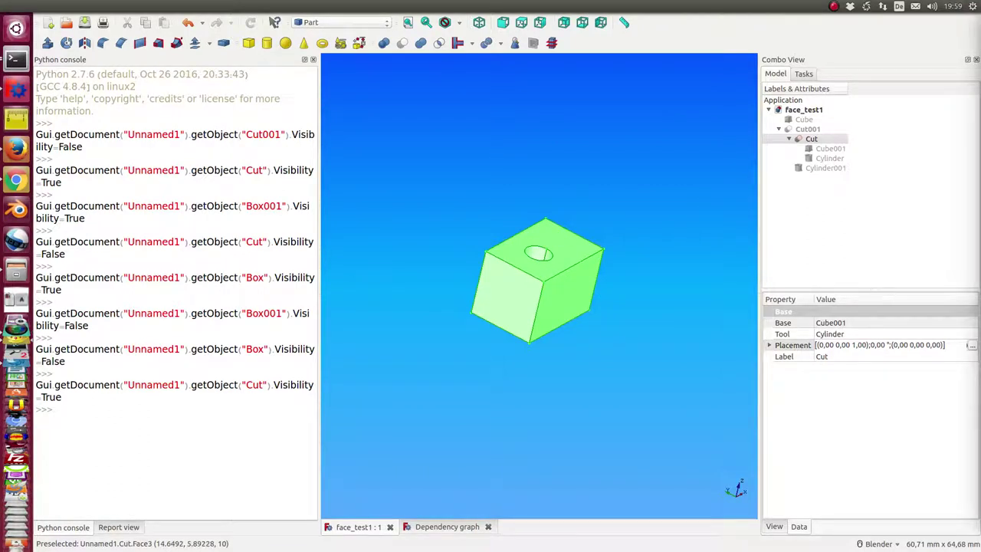
Step: Paste and run the createFaceModel Neo4j export script in the Python console
{"action": "left_click", "coordinate": [146, 422]}
{"action": "key", "text": "Return"}
{"action": "key", "text": "Return"}
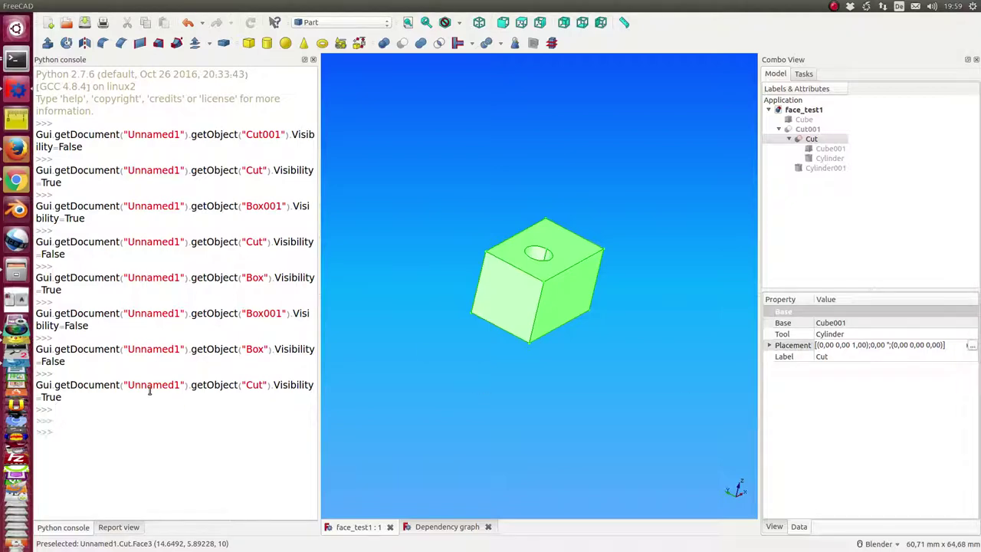
{"action": "key", "text": "ctrl+v"}
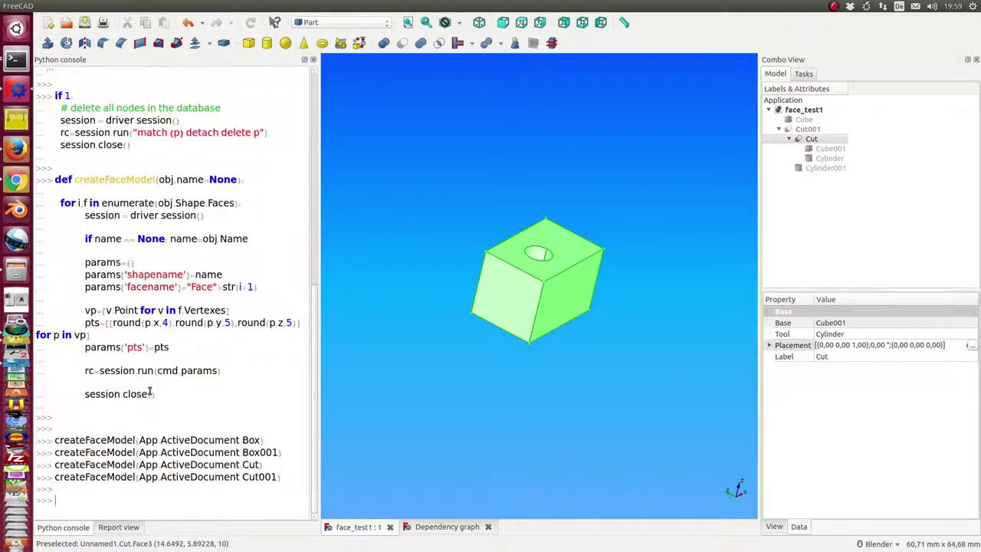
{"action": "key", "text": "Return"}
Step: Select the bolt://localhost:7687 database address in the script
{"action": "scroll", "coordinate": [220, 390], "scroll_direction": "up", "scroll_amount": 4}
{"action": "scroll", "coordinate": [252, 385], "scroll_direction": "up", "scroll_amount": 3}
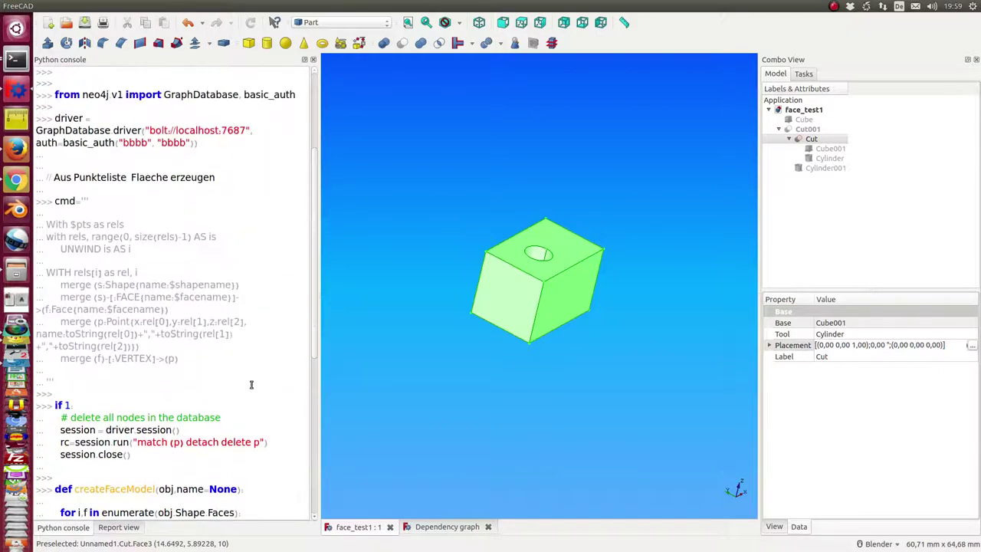
{"action": "scroll", "coordinate": [236, 298], "scroll_direction": "up", "scroll_amount": 3}
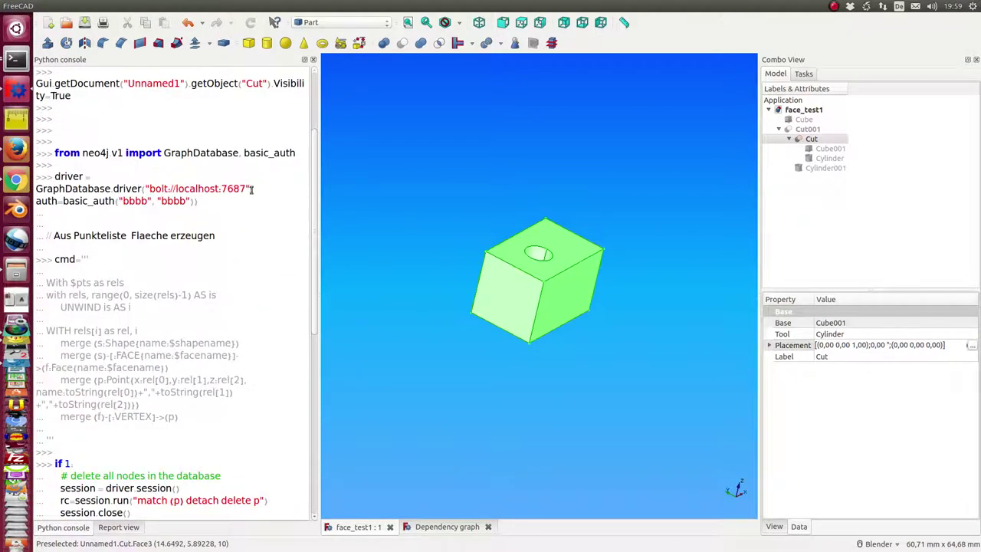
{"action": "left_click_drag", "start_coordinate": [255, 189], "coordinate": [145, 190]}
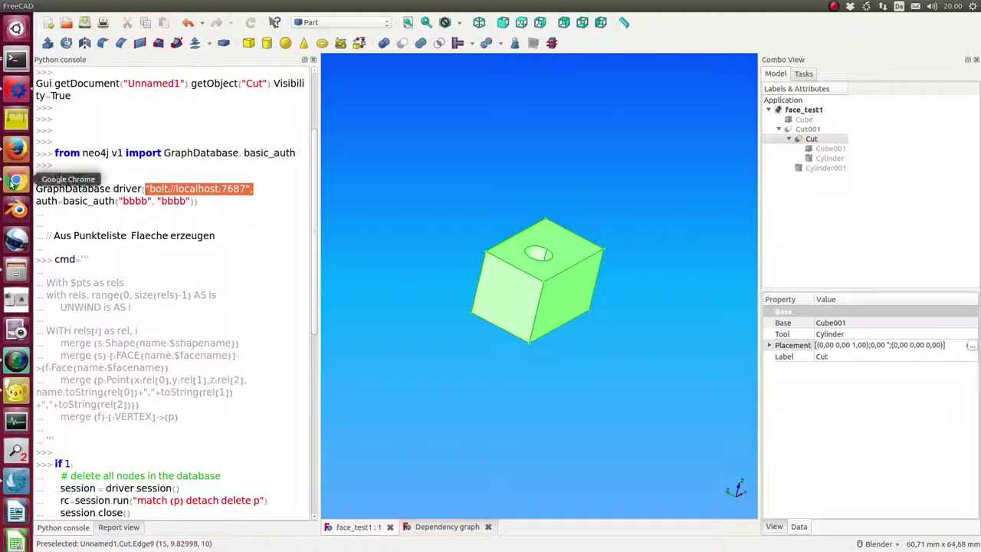
Step: In Neo4j Browser, list the Shape and Face nodes, then close both results
{"action": "left_click", "coordinate": [15, 181]}
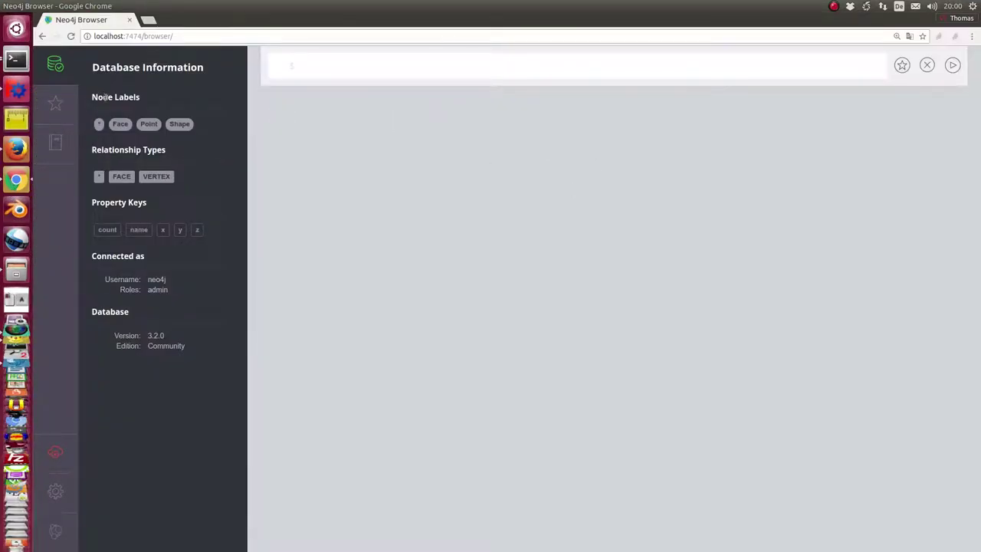
{"action": "left_click", "coordinate": [178, 124]}
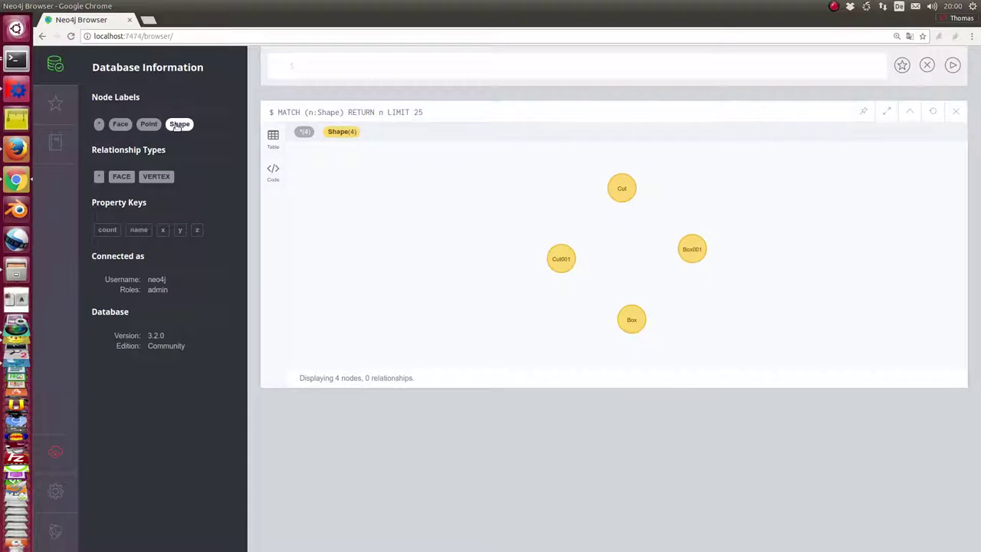
{"action": "left_click", "coordinate": [122, 125]}
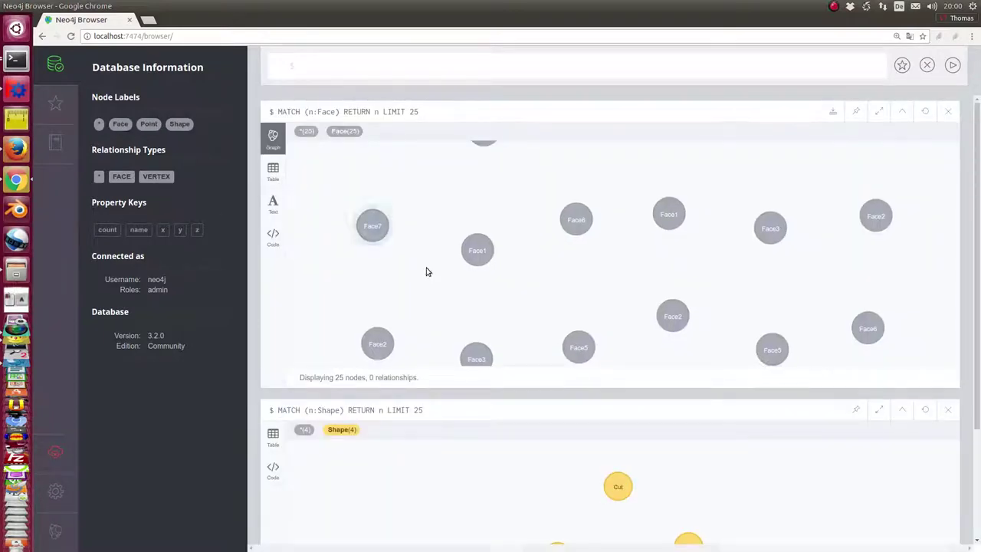
{"action": "mouse_move", "coordinate": [671, 219]}
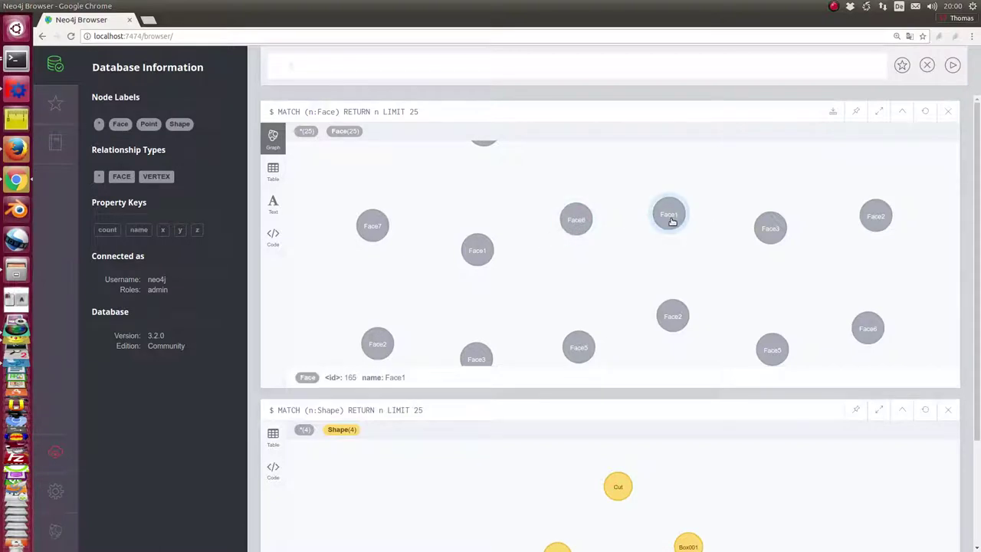
{"action": "mouse_move", "coordinate": [883, 214]}
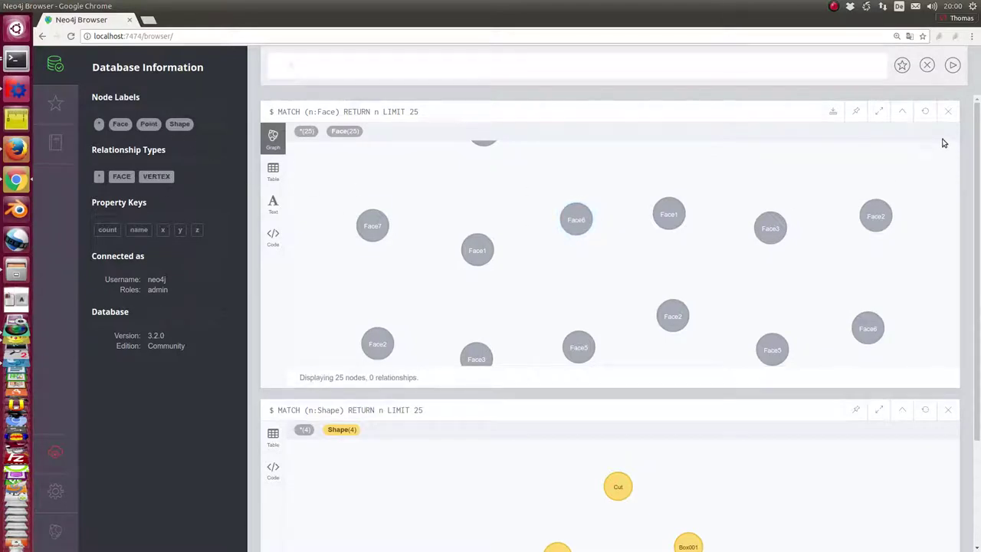
{"action": "left_click", "coordinate": [948, 112]}
{"action": "left_click", "coordinate": [950, 113]}
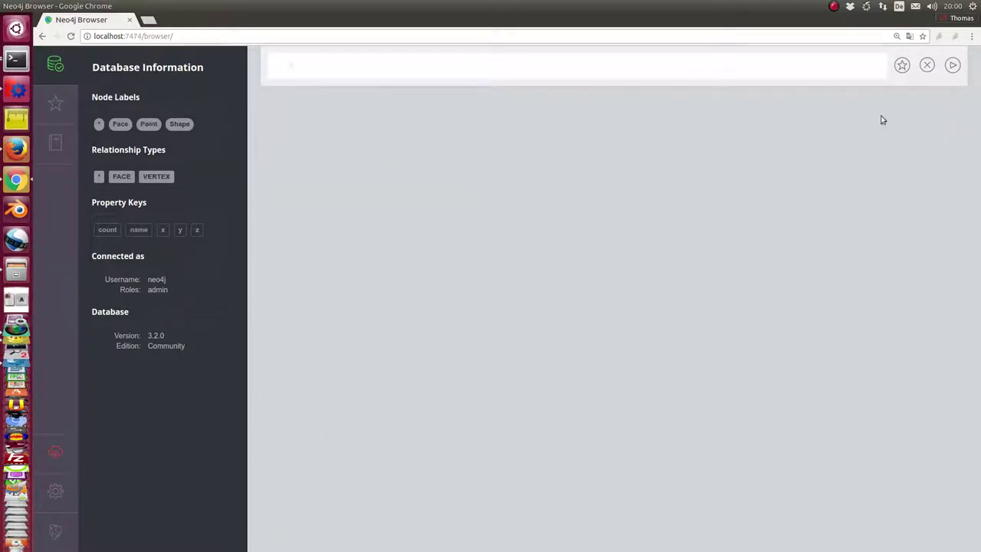
Step: List Point nodes, inspect points (8, 5, 3.26795) and (0, 10, 10), then run the * path query
{"action": "left_click", "coordinate": [149, 123]}
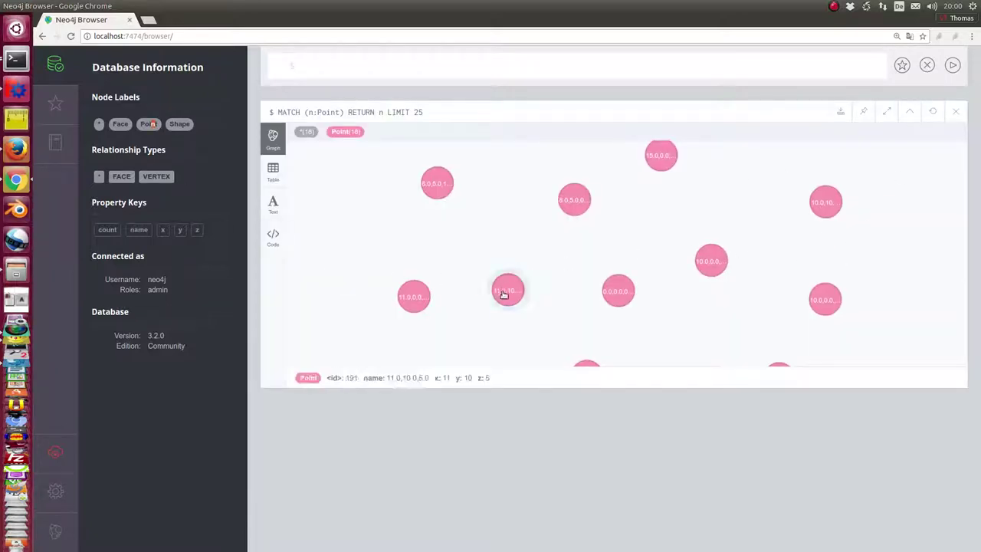
{"action": "left_click_drag", "start_coordinate": [558, 277], "coordinate": [495, 211]}
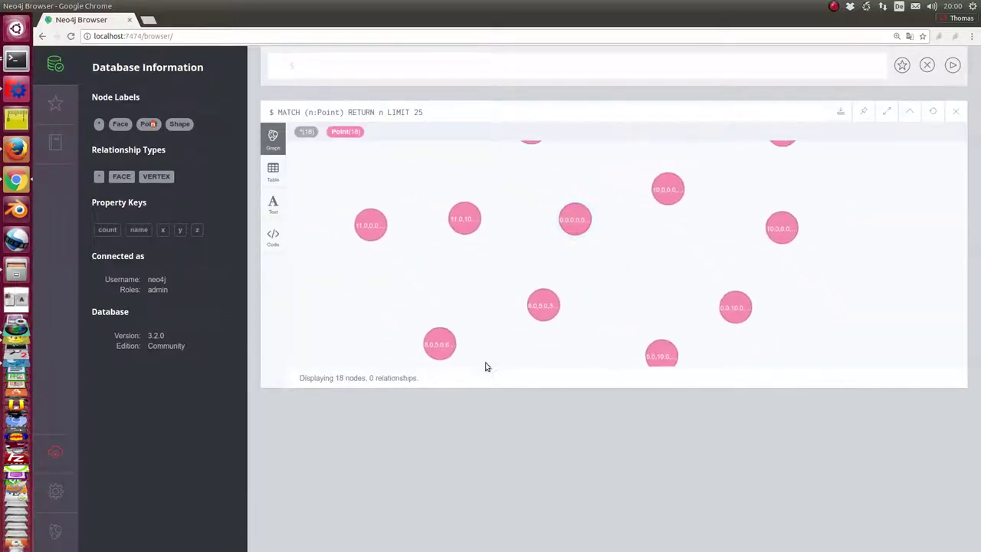
{"action": "left_click", "coordinate": [550, 305]}
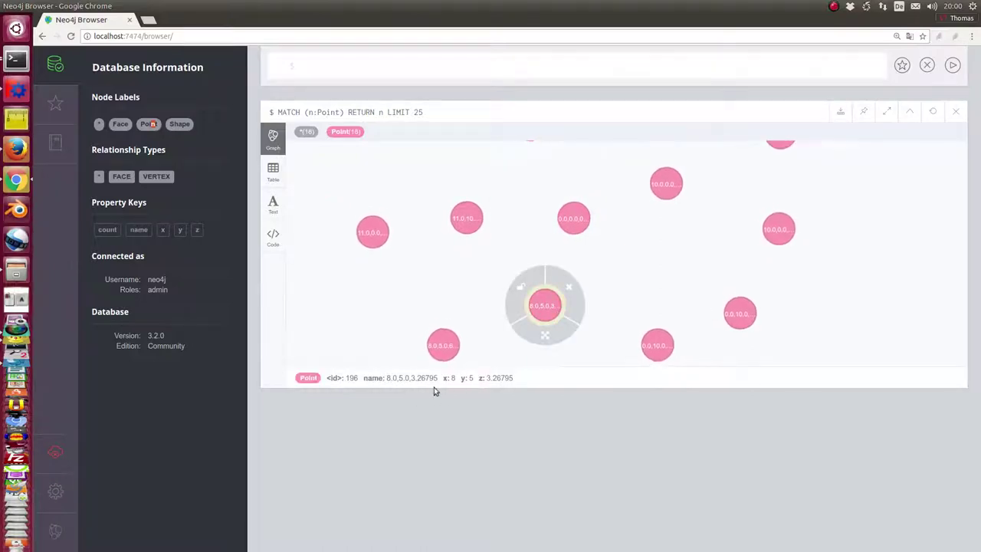
{"action": "left_click", "coordinate": [653, 346]}
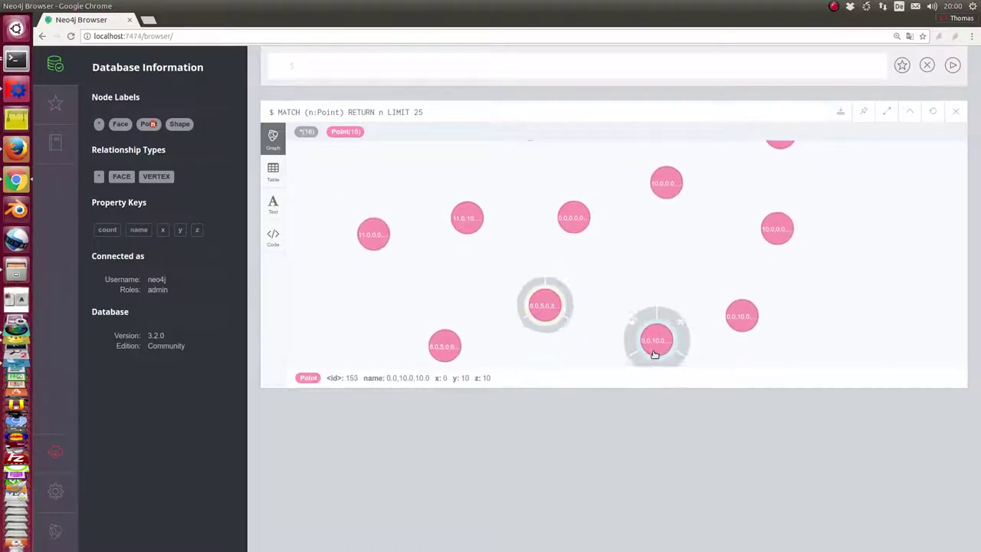
{"action": "left_click", "coordinate": [955, 112]}
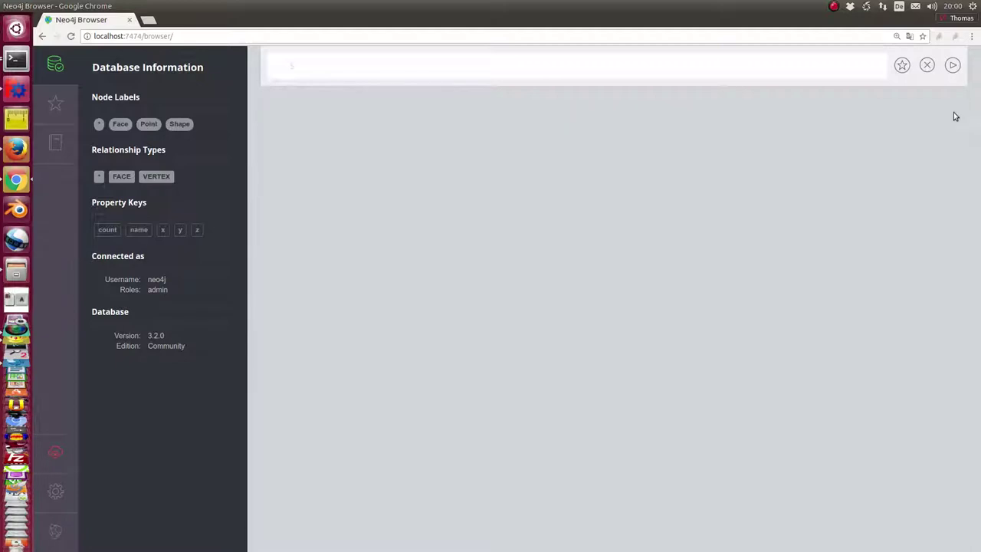
{"action": "left_click", "coordinate": [99, 177]}
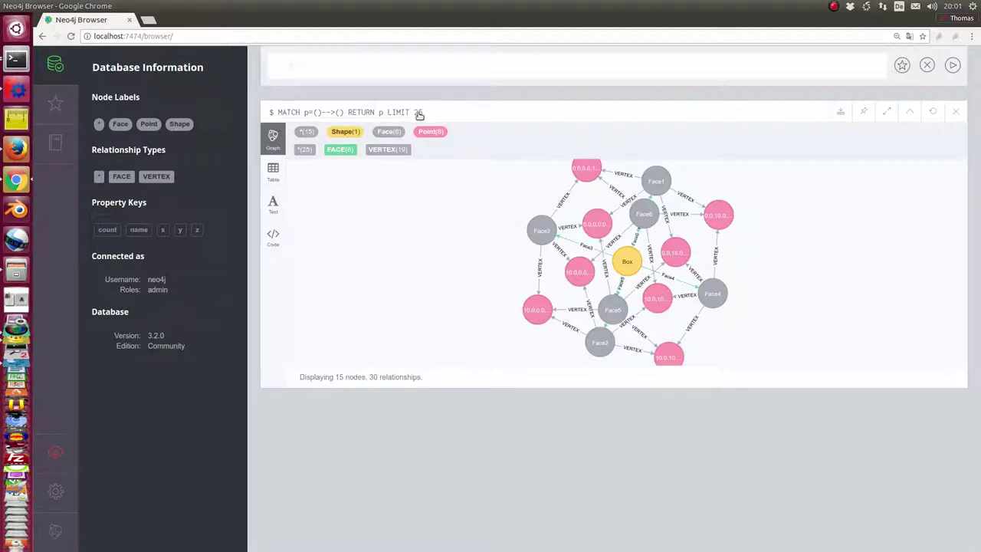
Step: Rerun the path query without the 25-result limit
{"action": "left_click", "coordinate": [412, 112]}
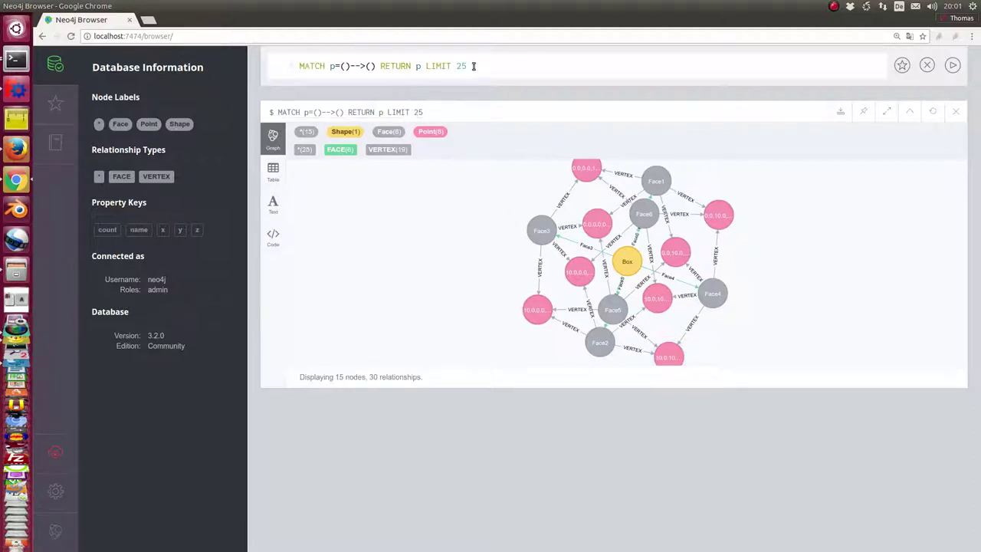
{"action": "key", "text": "BackSpace"}
{"action": "key", "text": "BackSpace"}
{"action": "key", "text": "BackSpace"}
{"action": "key", "text": "BackSpace"}
{"action": "key", "text": "BackSpace"}
{"action": "key", "text": "BackSpace"}
{"action": "key", "text": "BackSpace"}
{"action": "key", "text": "BackSpace"}
{"action": "key", "text": "Return"}
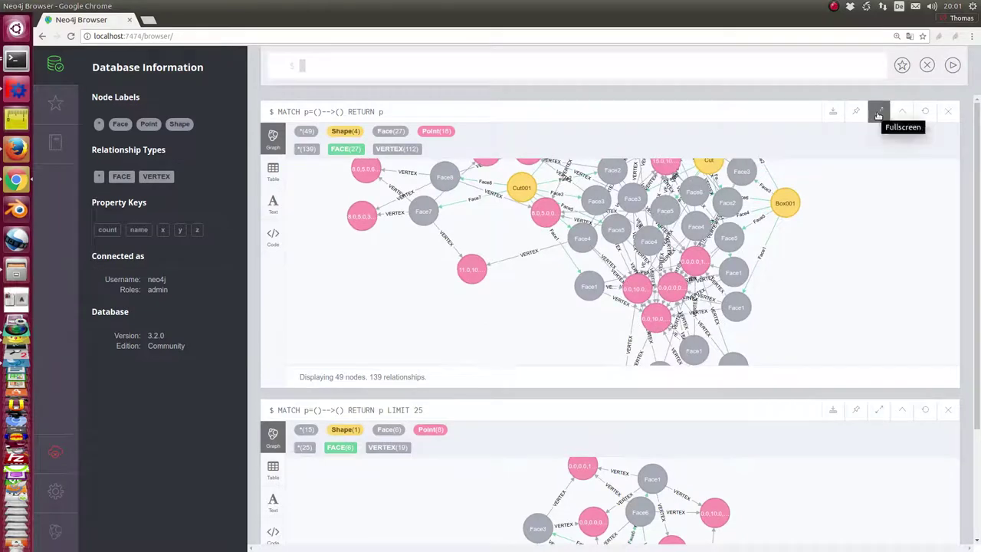
Step: View the full path graph fullscreen, move Box001 right, then close both results
{"action": "left_click", "coordinate": [879, 111]}
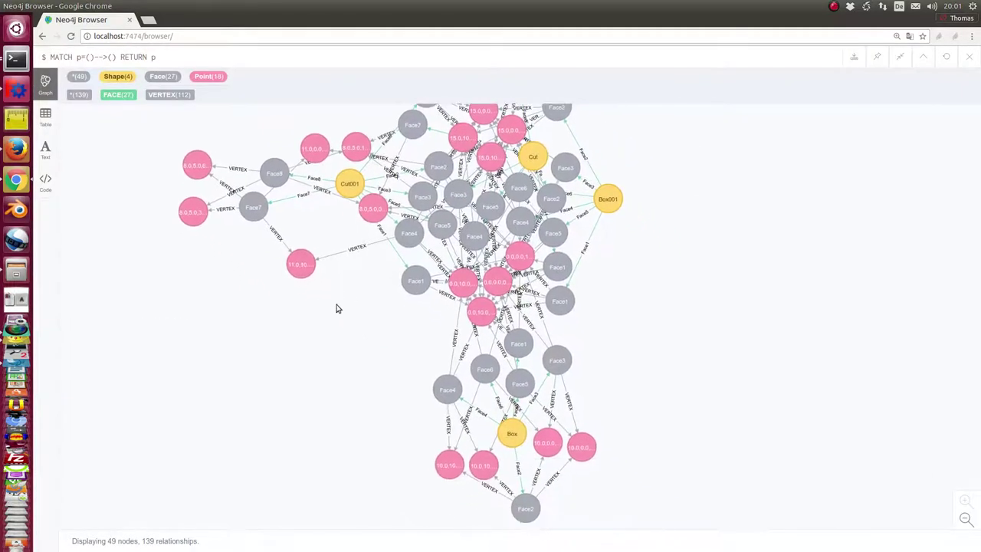
{"action": "left_click_drag", "start_coordinate": [663, 238], "coordinate": [795, 241]}
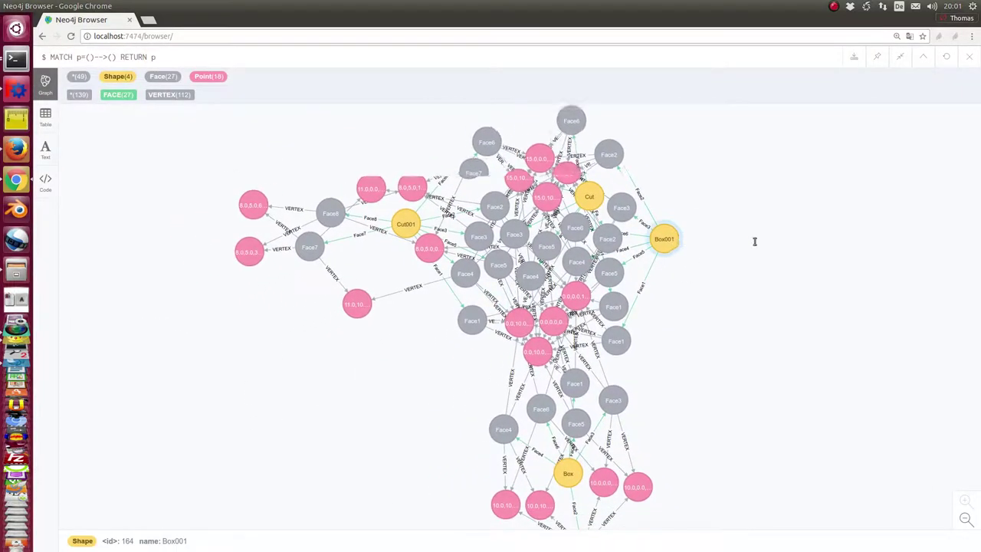
{"action": "left_click", "coordinate": [968, 57]}
{"action": "left_click", "coordinate": [955, 112]}
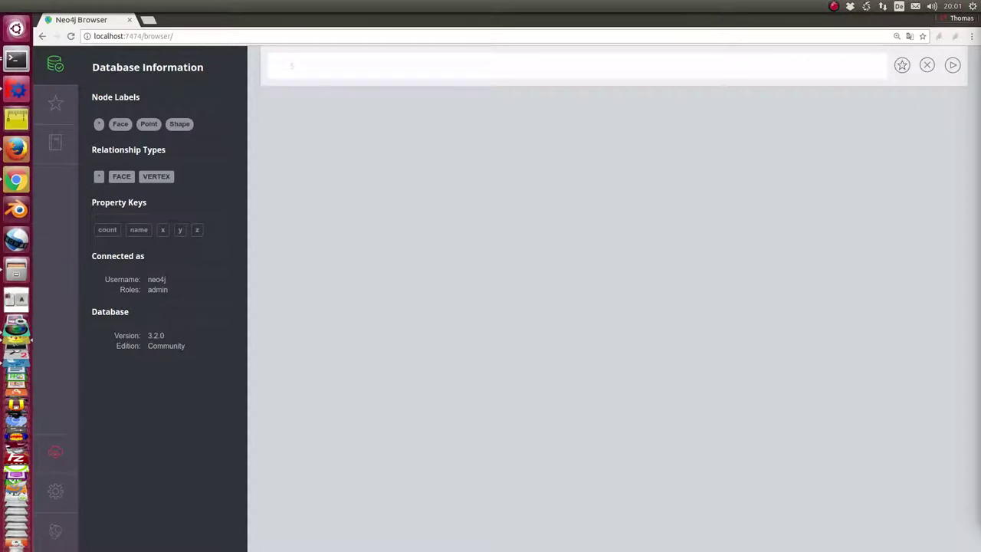
Step: Run the runall PointMatch code in FreeCAD's Python console, then return to Neo4j Browser
{"action": "left_click", "coordinate": [16, 90]}
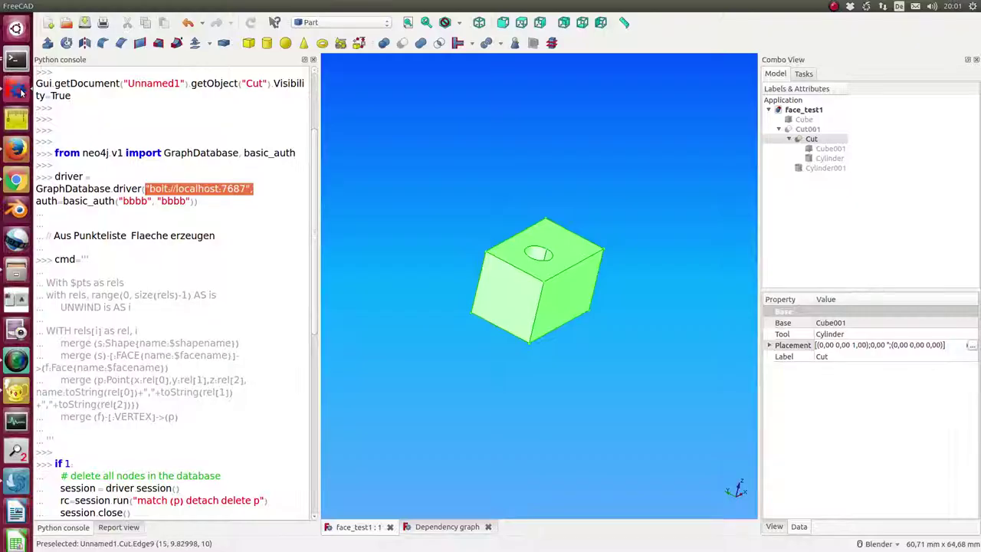
{"action": "left_click", "coordinate": [214, 429]}
{"action": "scroll", "coordinate": [213, 422], "scroll_direction": "down", "scroll_amount": 10}
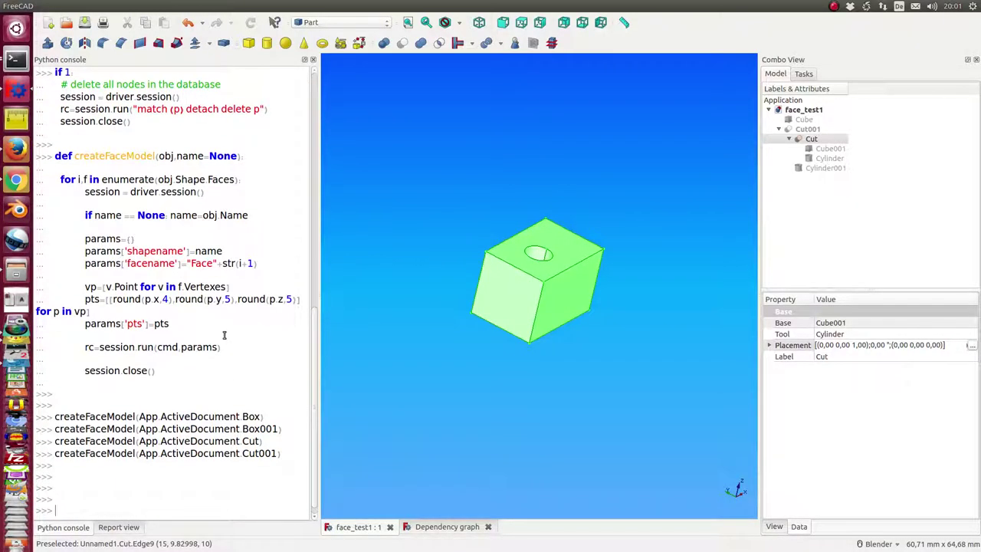
{"action": "key", "text": "ctrl+v"}
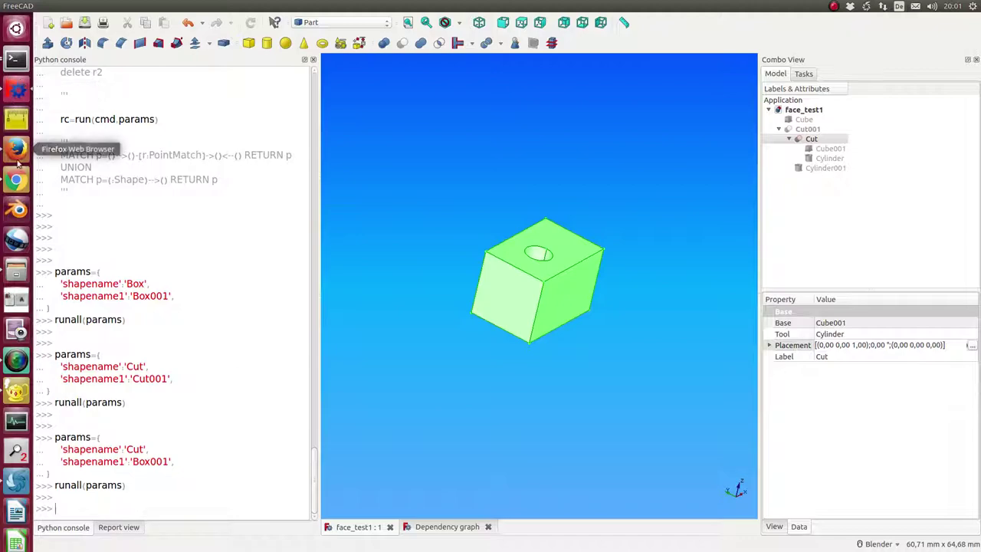
{"action": "left_click", "coordinate": [15, 180]}
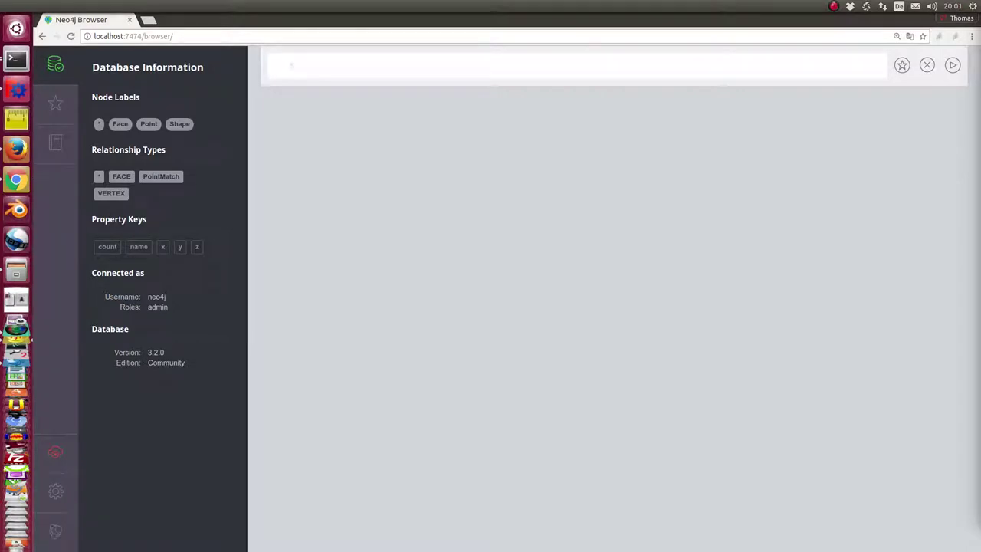
Step: Run the PointMatch UNION Shape query and view its 31-node, 45-relationship graph fullscreen
{"action": "left_click", "coordinate": [342, 68]}
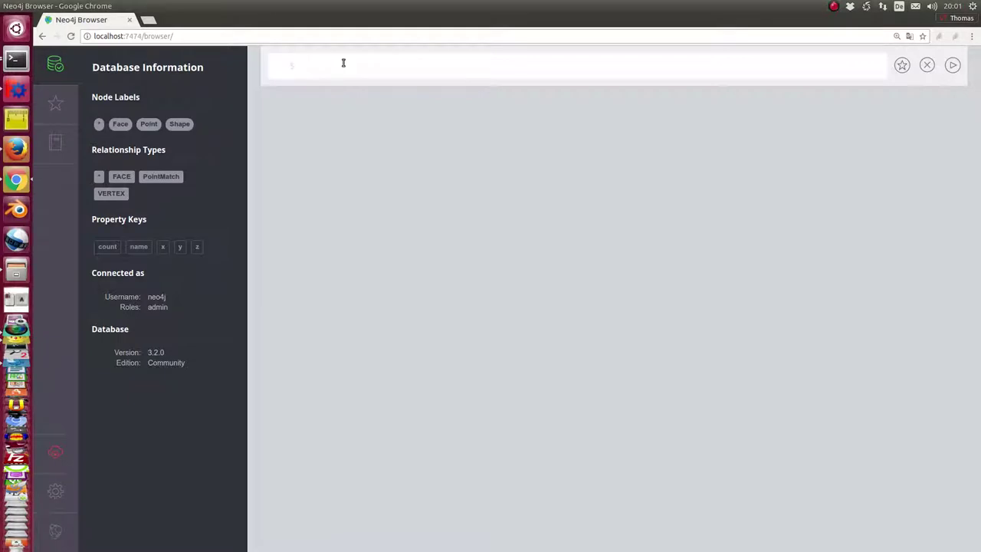
{"action": "type", "text": "MATCH p=()-->()-[r:PointMatch]->()<--() RETURN p UNION MATCH p=(:Shape)-->() RETURN p"}
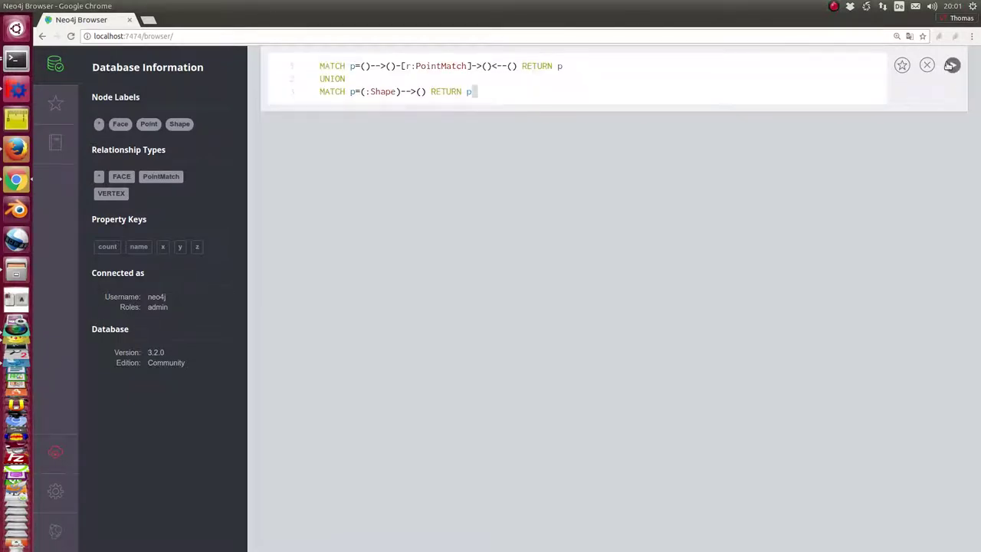
{"action": "left_click", "coordinate": [950, 66]}
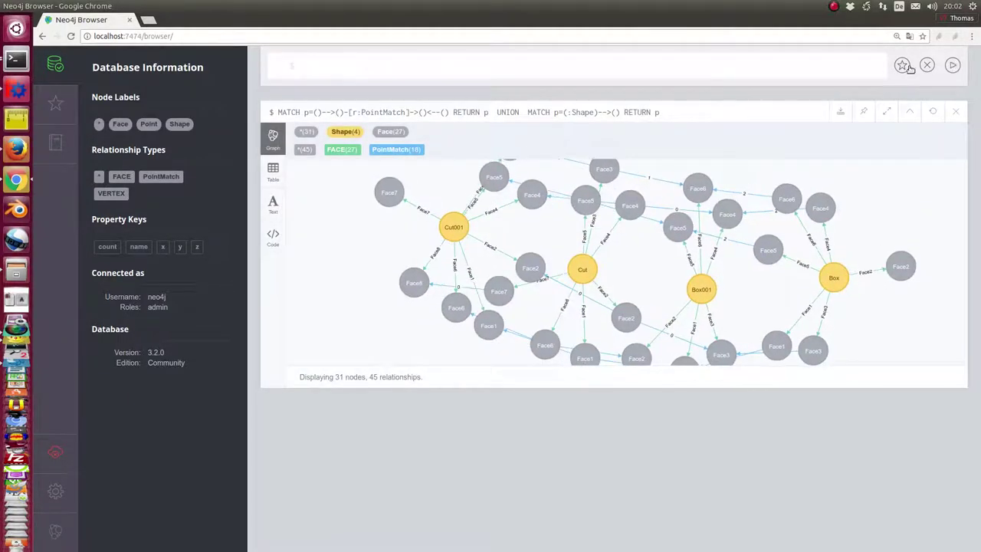
{"action": "left_click", "coordinate": [887, 112]}
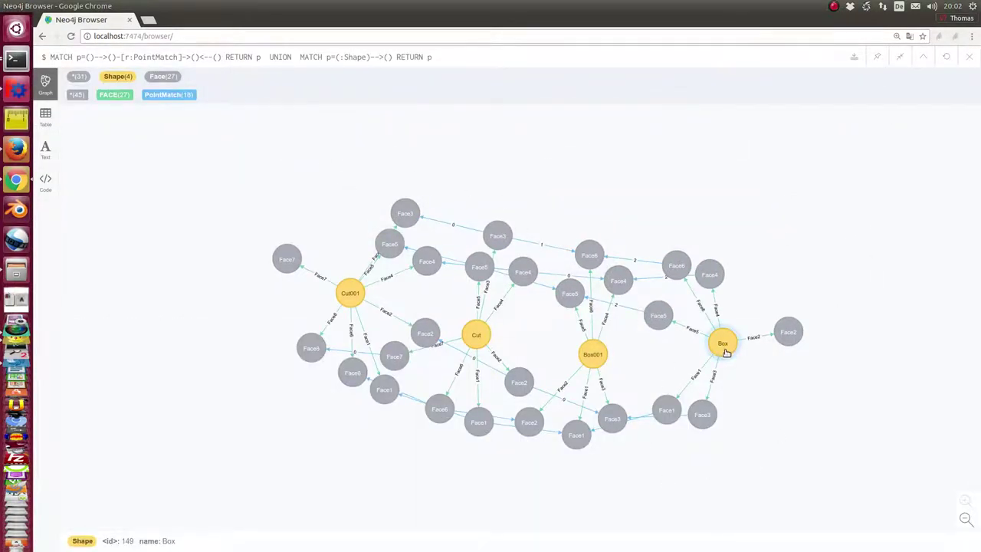
Step: Place Box at right, Cut001 at left, Box001 at top and Cut at bottom
{"action": "left_click_drag", "start_coordinate": [727, 352], "coordinate": [906, 323]}
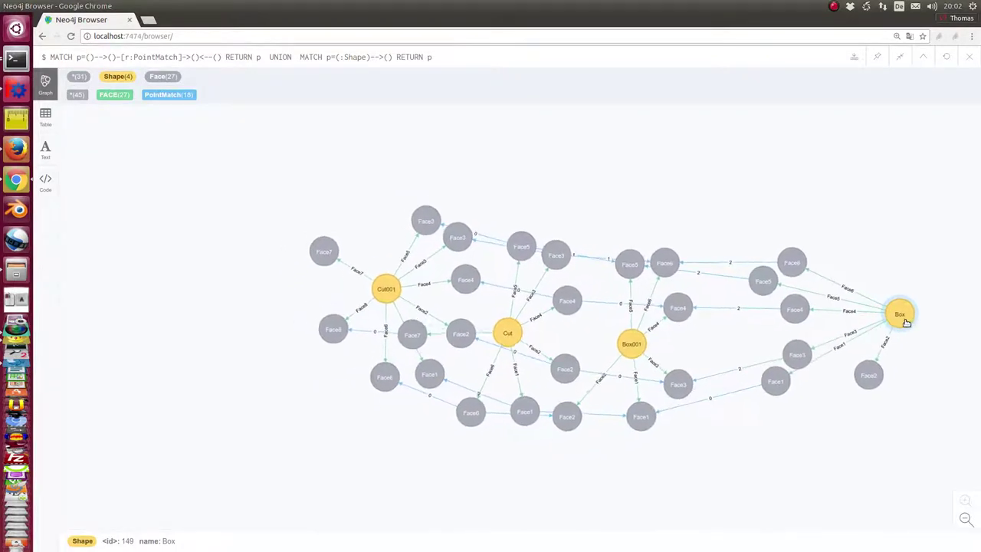
{"action": "left_click_drag", "start_coordinate": [390, 299], "coordinate": [109, 307]}
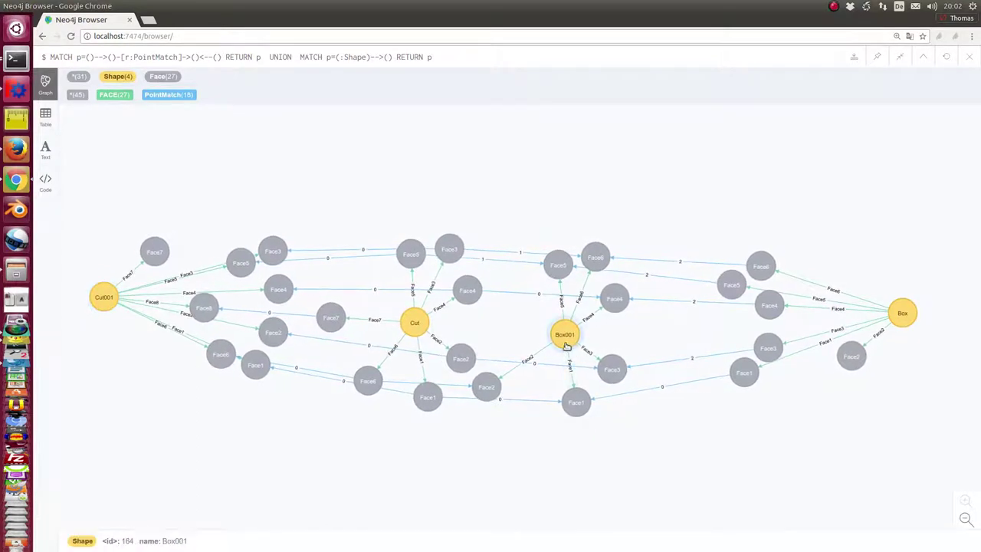
{"action": "left_click_drag", "start_coordinate": [566, 346], "coordinate": [635, 183]}
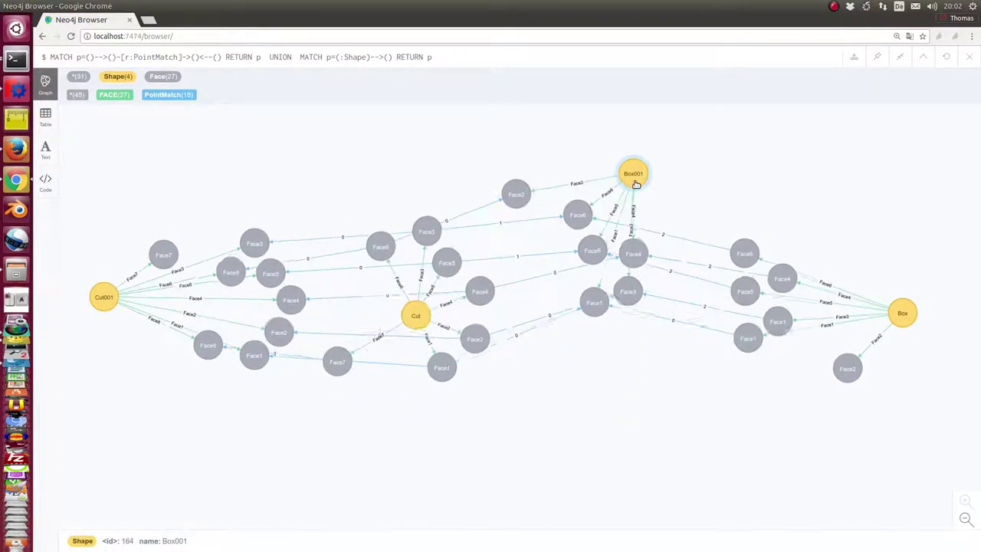
{"action": "mouse_move", "coordinate": [414, 326]}
{"action": "left_mouse_down"}
{"action": "mouse_move", "coordinate": [370, 442]}
{"action": "mouse_move", "coordinate": [350, 450]}
{"action": "left_mouse_up"}
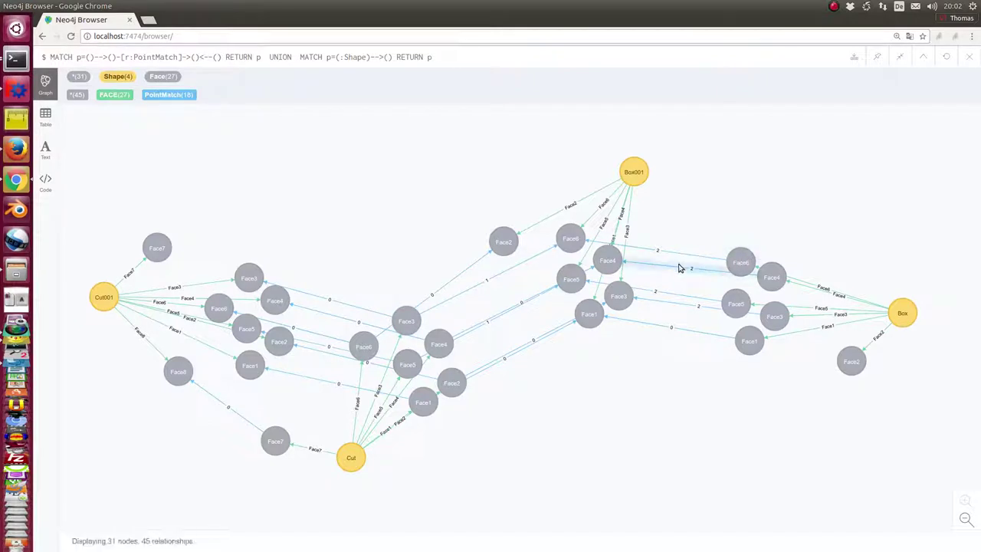
Step: Lower the two Face1 nodes and the Face3 nodes near Box and Box001
{"action": "left_click_drag", "start_coordinate": [592, 324], "coordinate": [596, 410]}
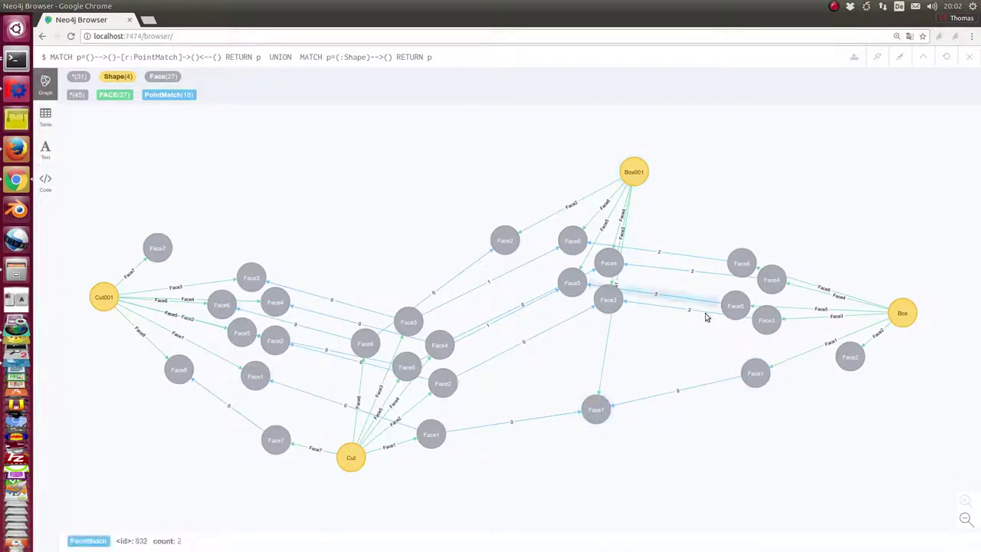
{"action": "left_click_drag", "start_coordinate": [756, 384], "coordinate": [764, 420]}
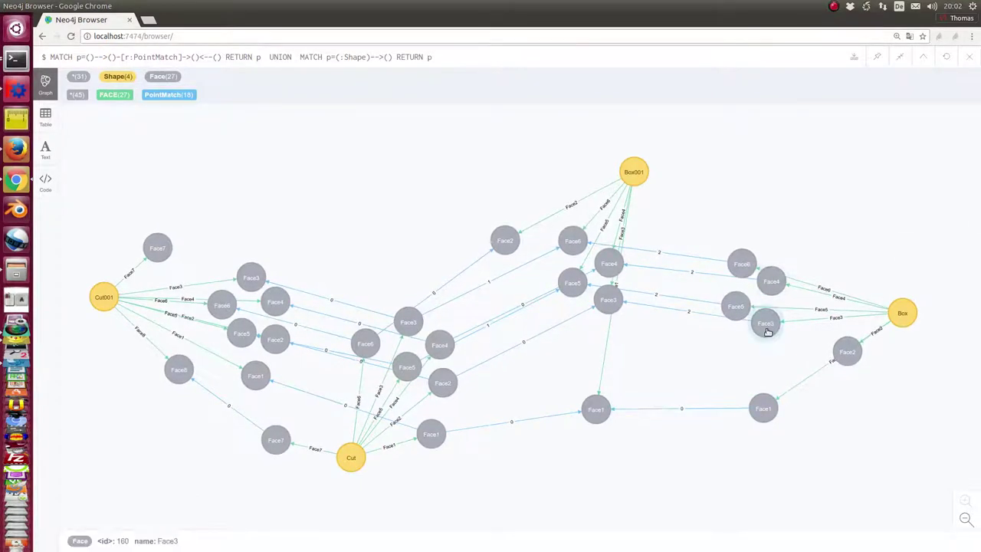
{"action": "left_click_drag", "start_coordinate": [766, 329], "coordinate": [783, 371]}
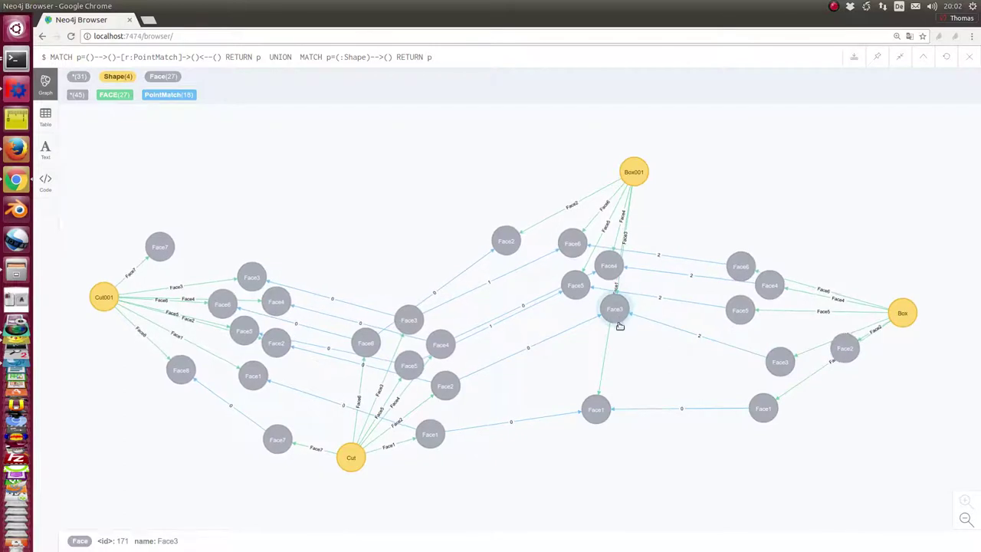
{"action": "left_click_drag", "start_coordinate": [618, 323], "coordinate": [642, 382]}
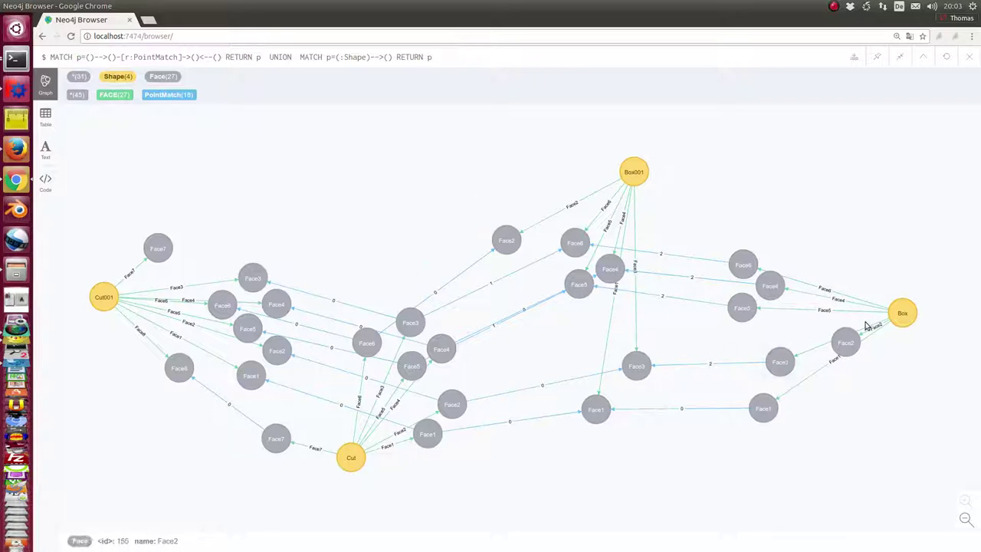
Step: Reposition Face2, Face5, Face6, Face4 and Cut's Face1 and Face2 to reduce crossing PointMatch links
{"action": "left_click_drag", "start_coordinate": [845, 352], "coordinate": [894, 440]}
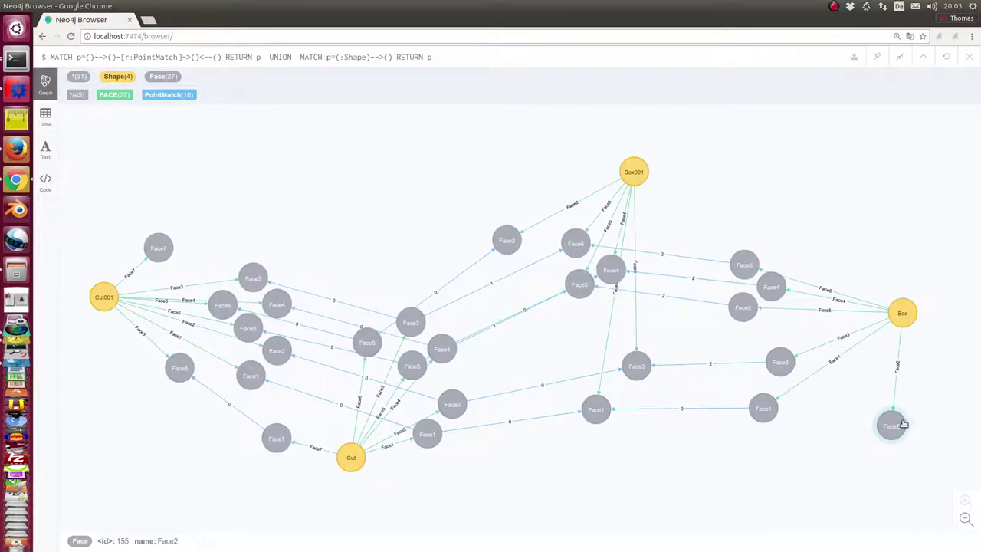
{"action": "left_click_drag", "start_coordinate": [743, 314], "coordinate": [760, 343]}
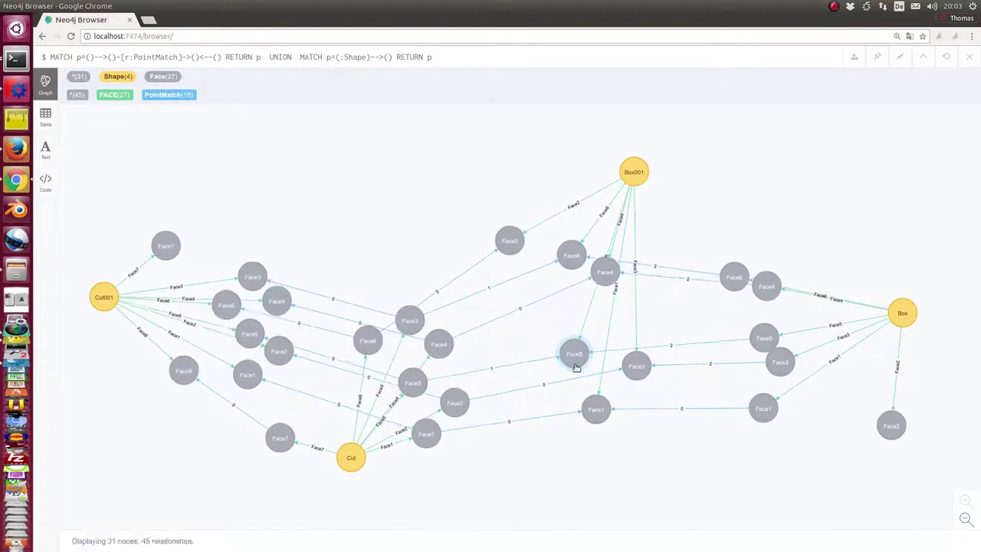
{"action": "left_click_drag", "start_coordinate": [742, 269], "coordinate": [756, 219]}
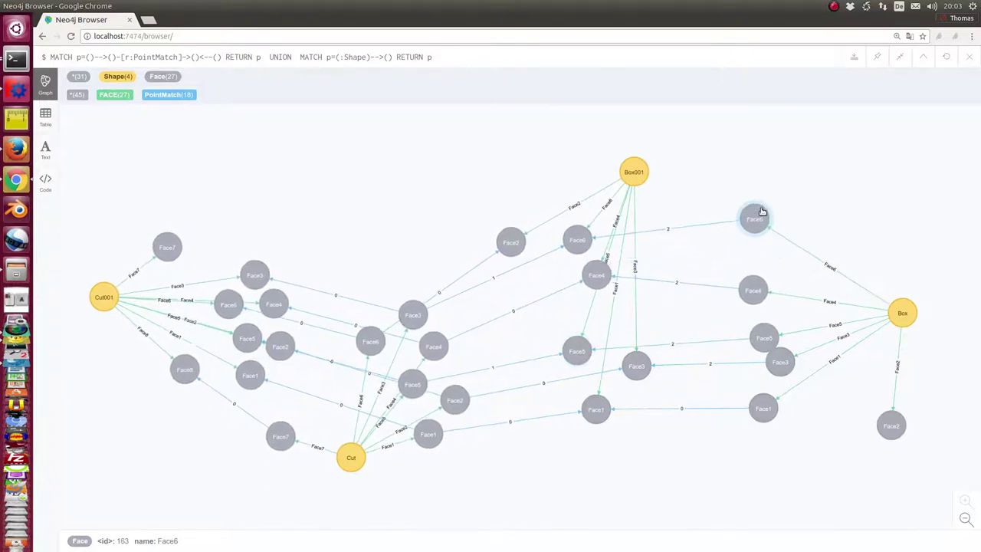
{"action": "left_click_drag", "start_coordinate": [597, 274], "coordinate": [562, 293]}
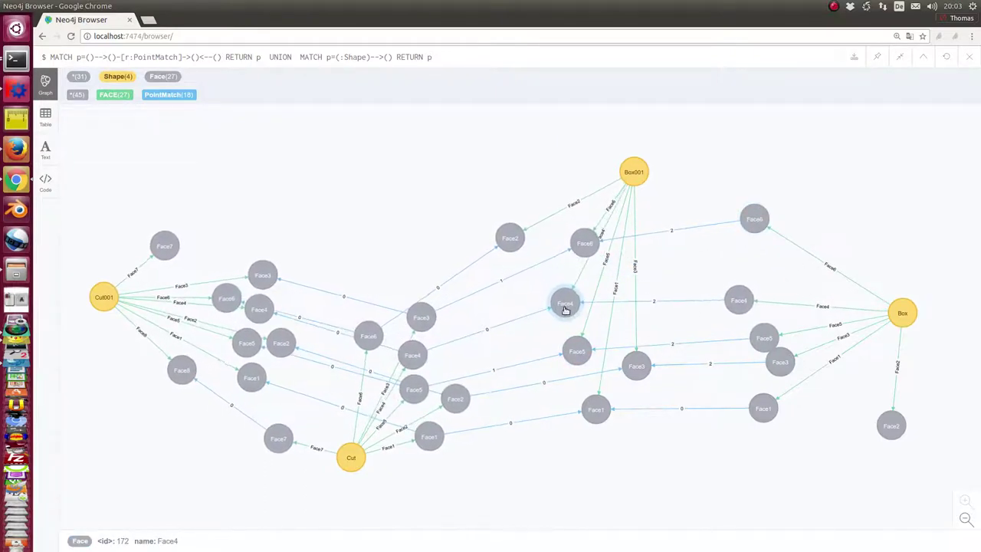
{"action": "left_click_drag", "start_coordinate": [510, 232], "coordinate": [487, 138]}
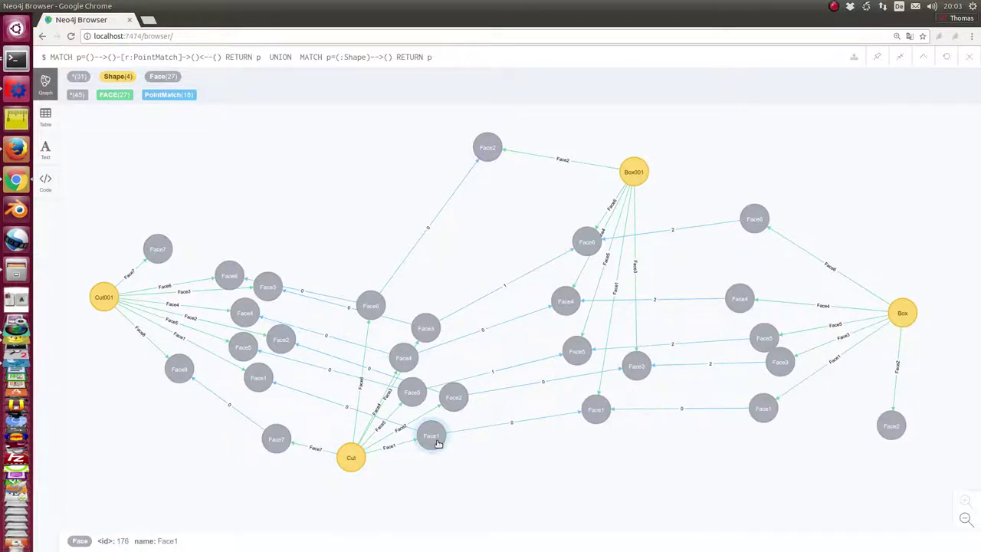
{"action": "left_click_drag", "start_coordinate": [437, 443], "coordinate": [488, 472]}
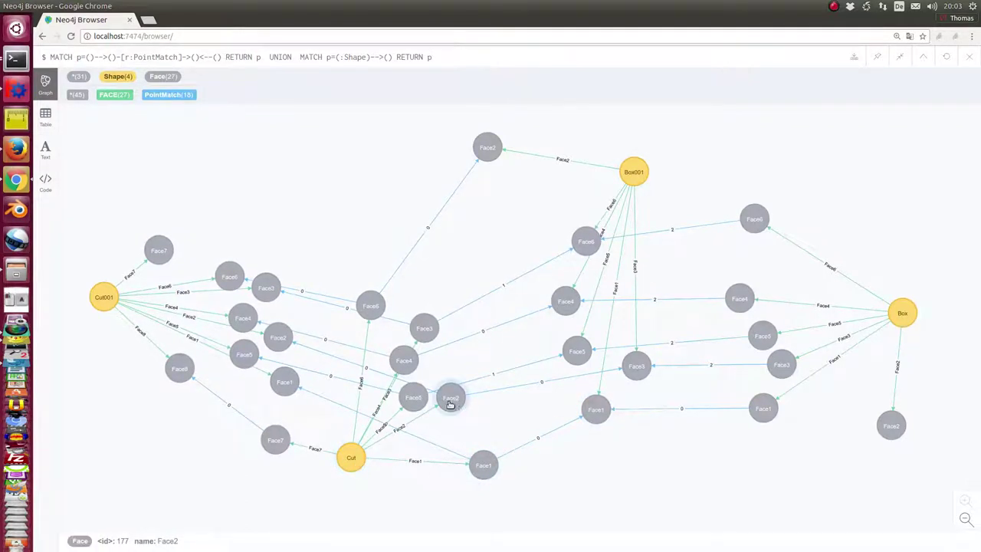
{"action": "left_click_drag", "start_coordinate": [452, 407], "coordinate": [471, 435]}
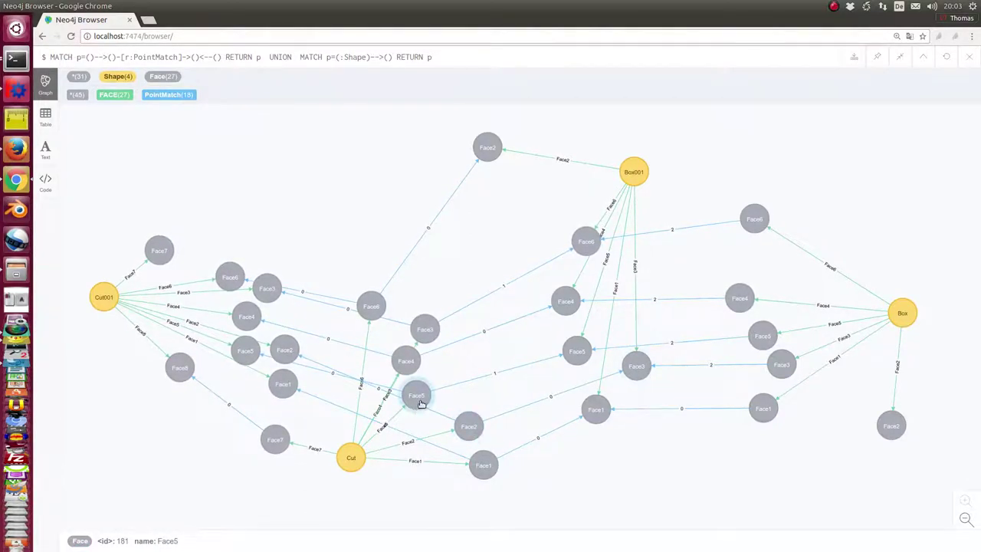
Step: Spread Face5, Face4, Face6 and Face3 apart into open space on the right
{"action": "left_click_drag", "start_coordinate": [419, 403], "coordinate": [486, 388]}
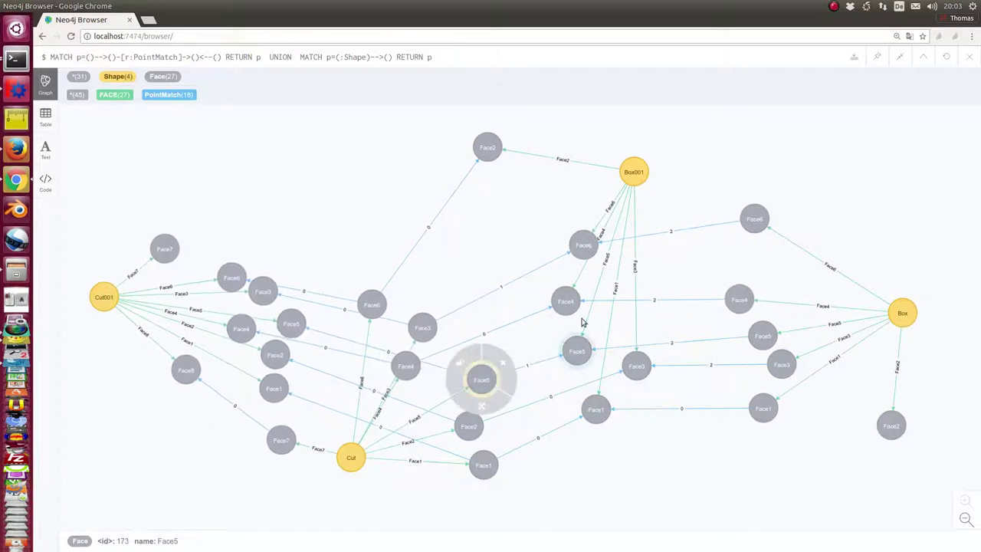
{"action": "left_click_drag", "start_coordinate": [411, 383], "coordinate": [501, 330]}
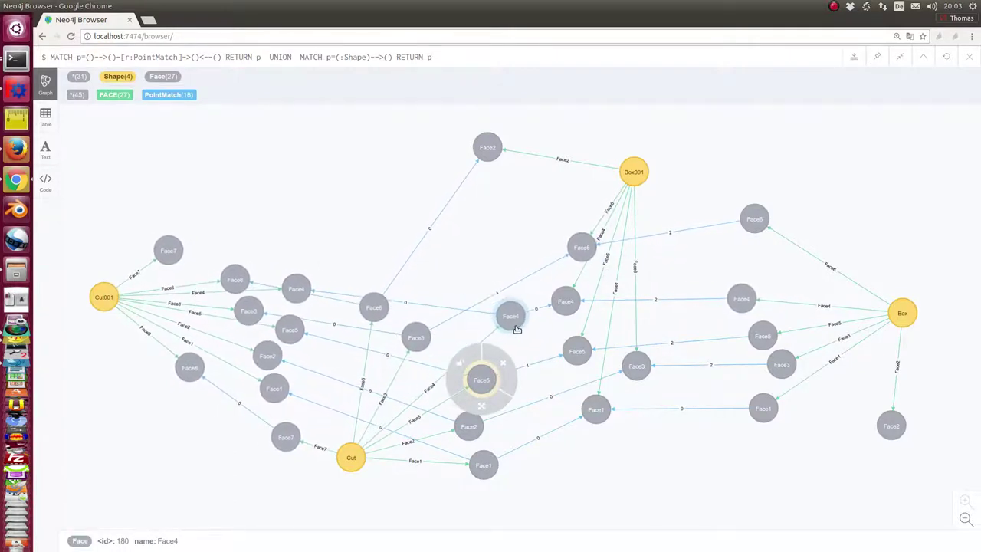
{"action": "left_click_drag", "start_coordinate": [576, 239], "coordinate": [539, 212]}
{"action": "left_click_drag", "start_coordinate": [411, 341], "coordinate": [432, 346]}
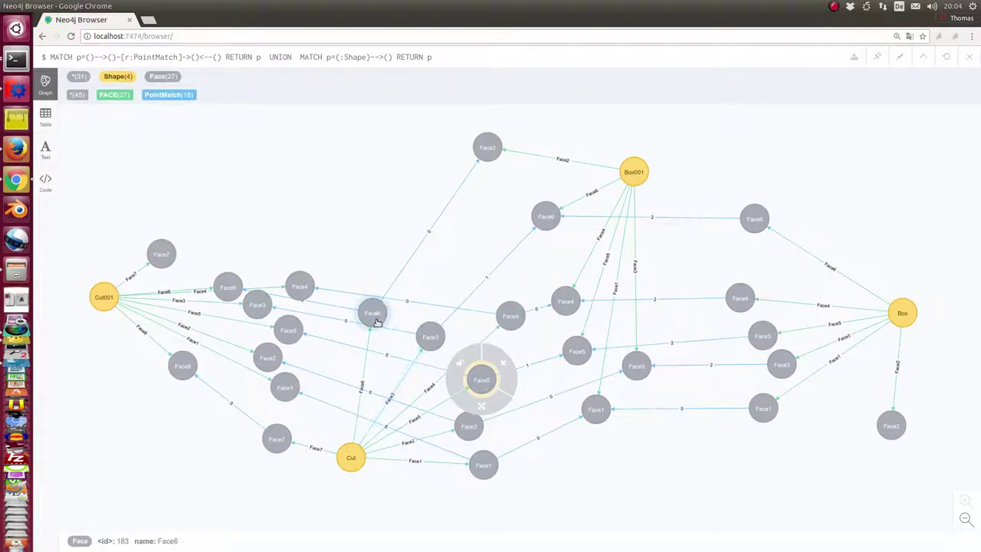
{"action": "left_click_drag", "start_coordinate": [373, 323], "coordinate": [369, 216]}
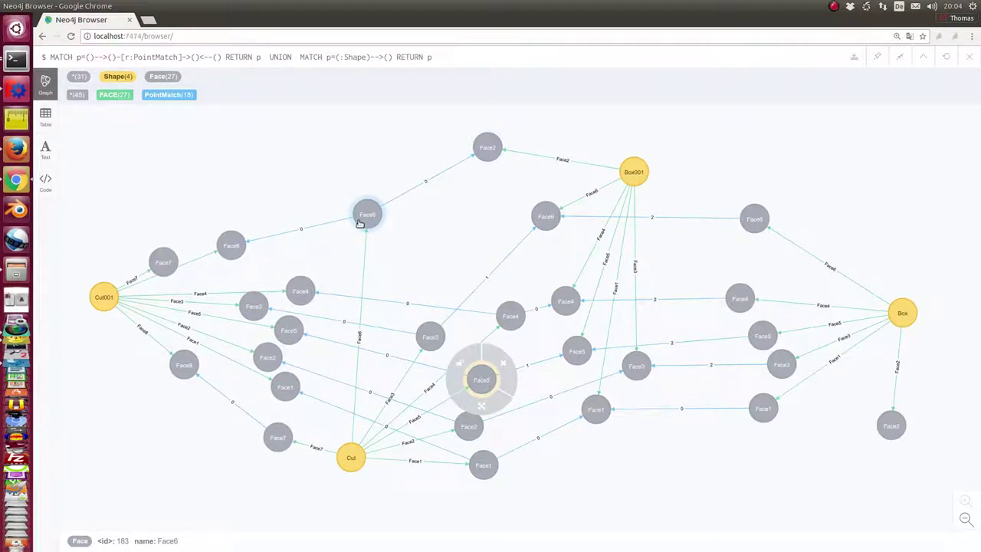
Step: Reposition Face7, Face8, Face6, Face4 and Face3 higher around Cut001 to untangle its edges
{"action": "left_click_drag", "start_coordinate": [162, 256], "coordinate": [103, 172]}
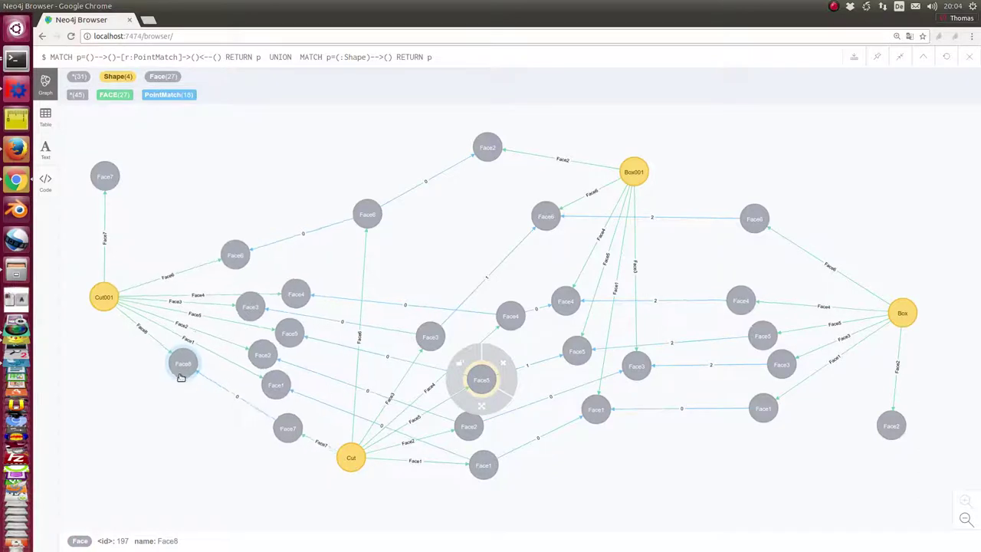
{"action": "left_click_drag", "start_coordinate": [180, 377], "coordinate": [122, 423]}
{"action": "left_click_drag", "start_coordinate": [263, 466], "coordinate": [252, 493]}
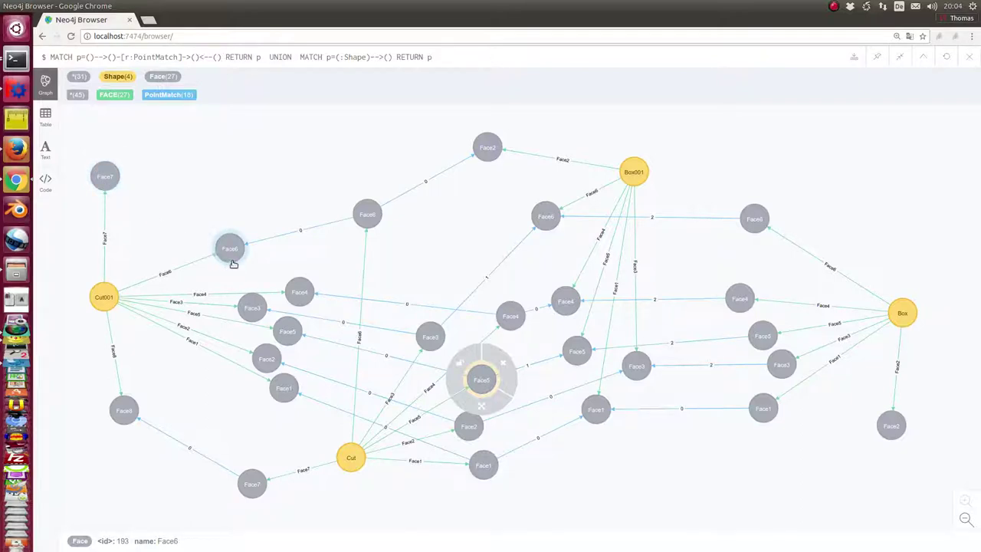
{"action": "left_click_drag", "start_coordinate": [234, 264], "coordinate": [237, 208]}
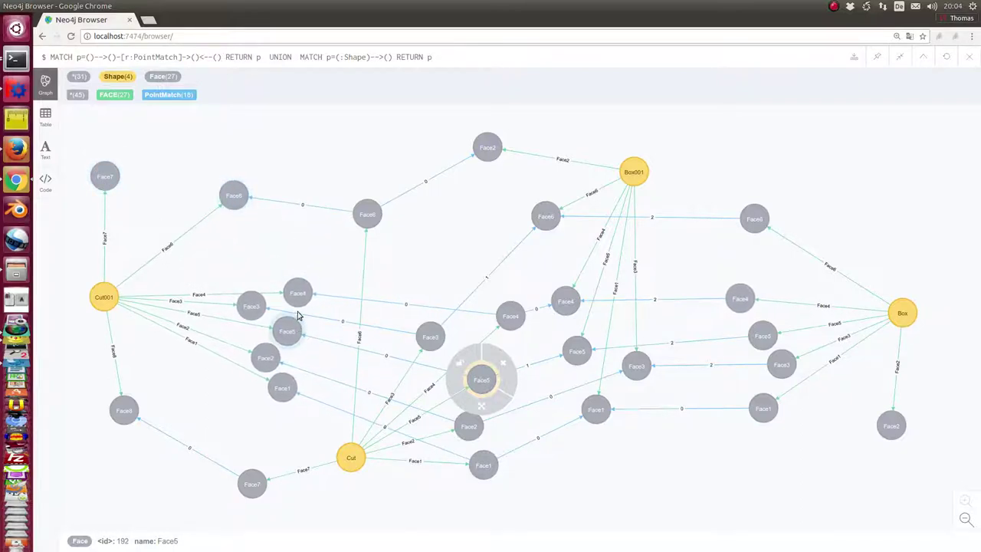
{"action": "left_click_drag", "start_coordinate": [297, 295], "coordinate": [266, 245]}
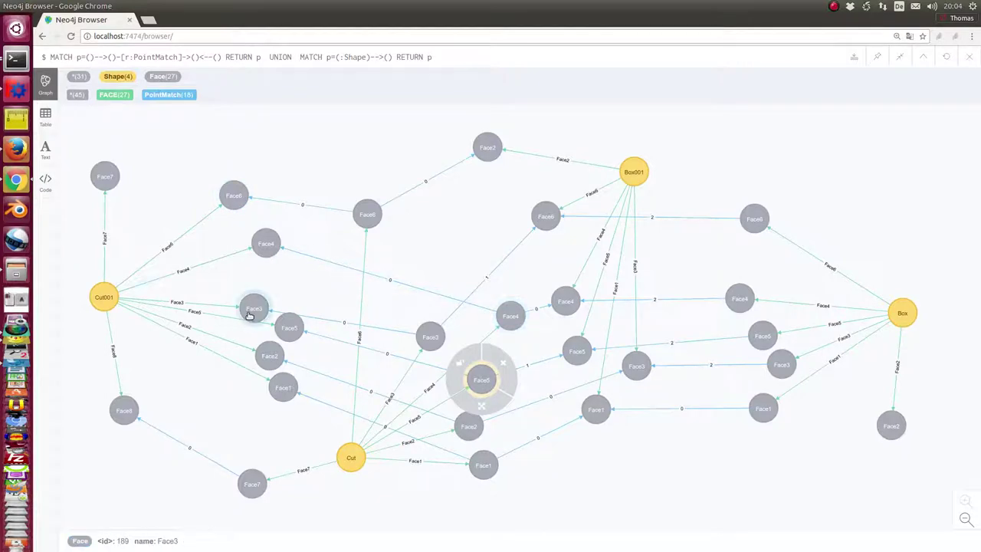
{"action": "left_click_drag", "start_coordinate": [249, 315], "coordinate": [252, 286]}
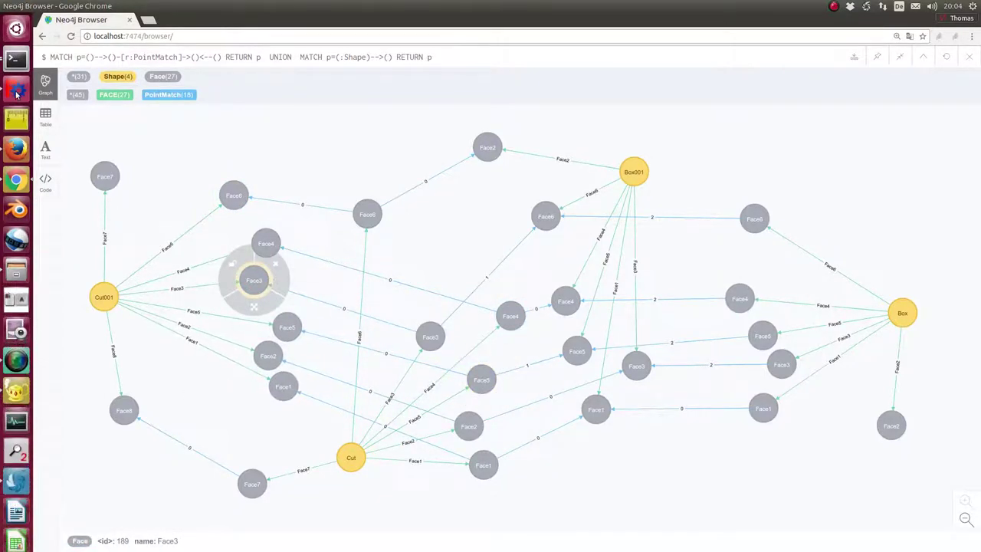
Step: In FreeCAD, make the Cut001 solid visible and hide the Cut solid
{"action": "left_click", "coordinate": [16, 93]}
{"action": "left_click_drag", "start_coordinate": [646, 344], "coordinate": [531, 390]}
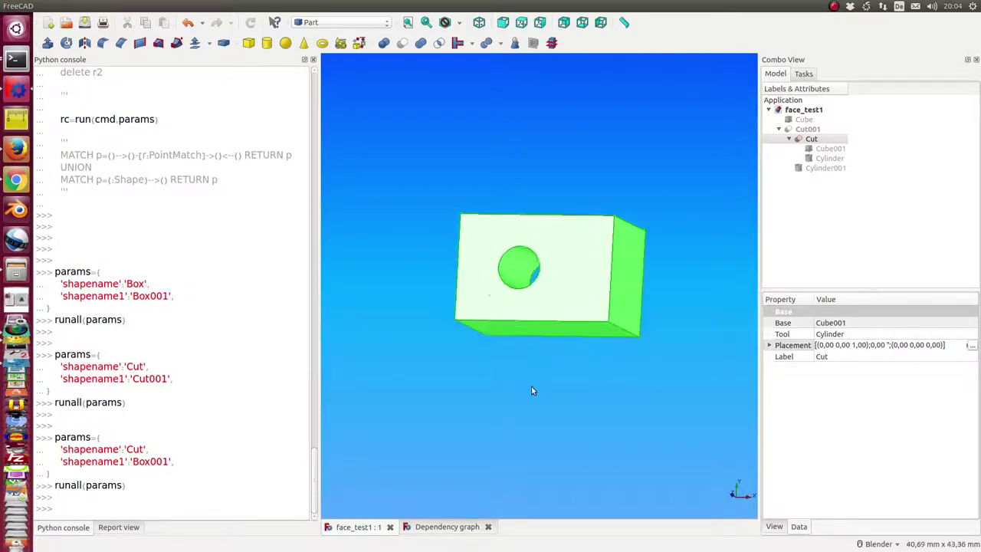
{"action": "mouse_move", "coordinate": [573, 130]}
{"action": "left_mouse_down"}
{"action": "mouse_move", "coordinate": [551, 266]}
{"action": "mouse_move", "coordinate": [625, 214]}
{"action": "left_mouse_up"}
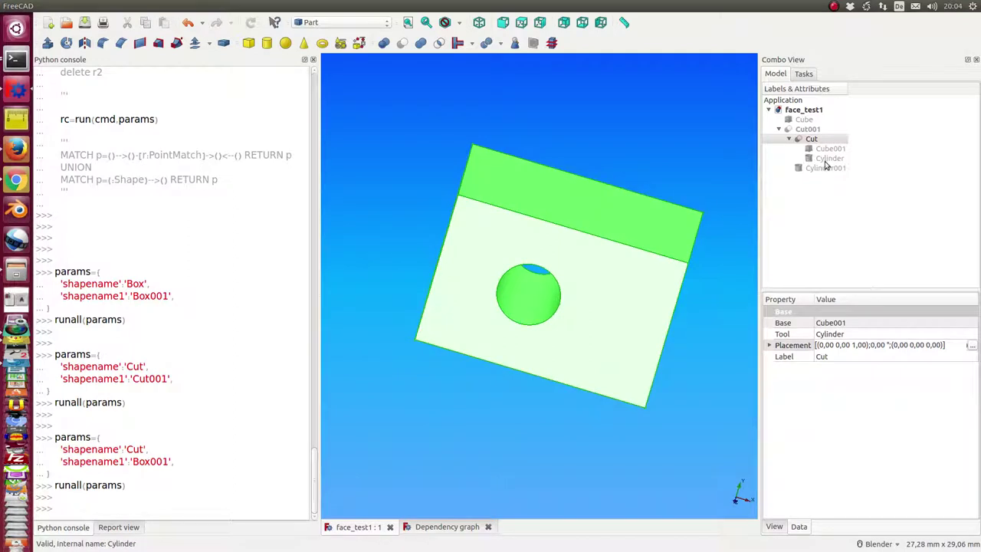
{"action": "left_click", "coordinate": [809, 130]}
{"action": "key", "text": "space"}
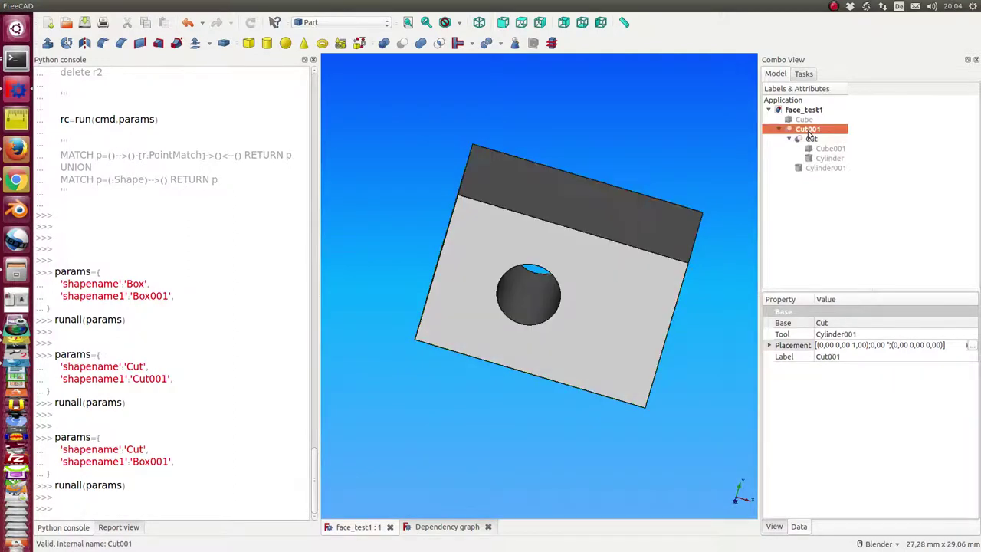
{"action": "left_click", "coordinate": [812, 138]}
{"action": "key", "text": "space"}
Step: Inspect the box's two holes from an isometric view, then return to the Neo4j graph
{"action": "key", "text": "0"}
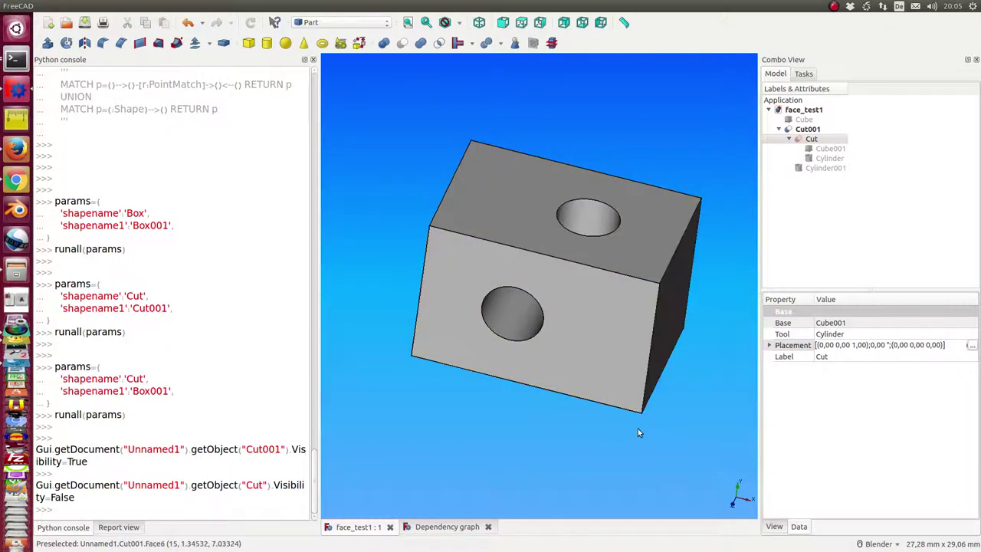
{"action": "left_click_drag", "start_coordinate": [410, 415], "coordinate": [595, 394]}
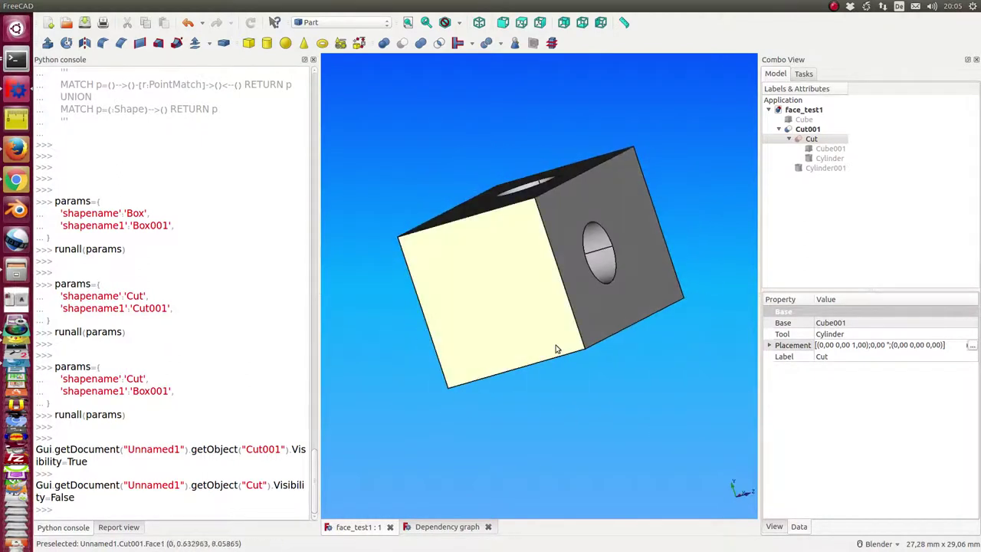
{"action": "scroll", "coordinate": [568, 298], "scroll_direction": "down", "scroll_amount": 3}
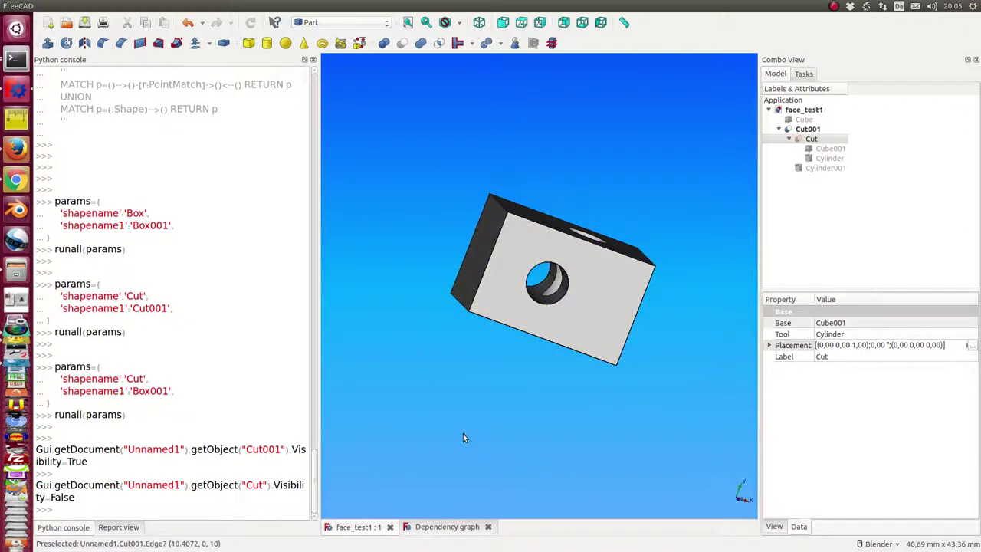
{"action": "mouse_move", "coordinate": [464, 437]}
{"action": "left_mouse_down"}
{"action": "mouse_move", "coordinate": [487, 373]}
{"action": "mouse_move", "coordinate": [429, 322]}
{"action": "left_mouse_up"}
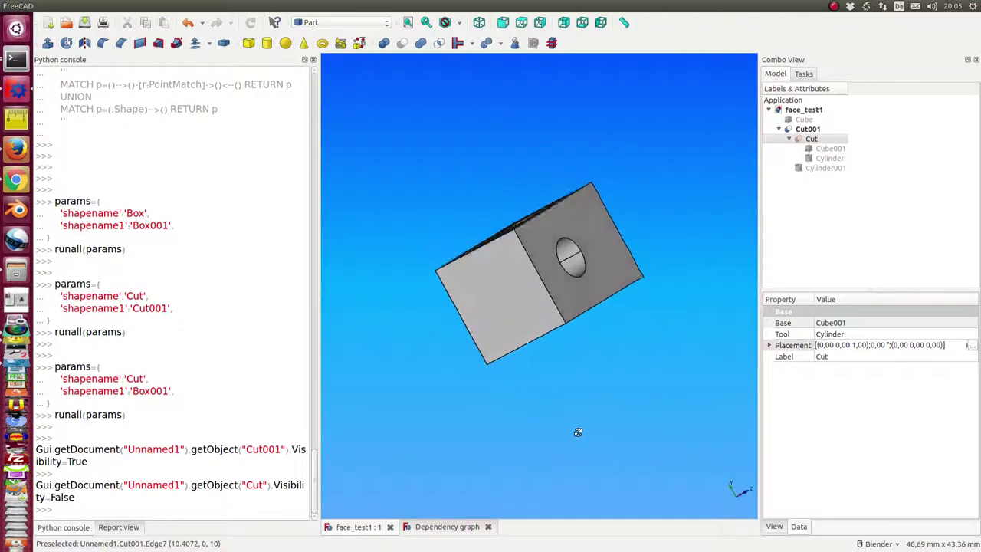
{"action": "left_click_drag", "start_coordinate": [427, 215], "coordinate": [570, 279]}
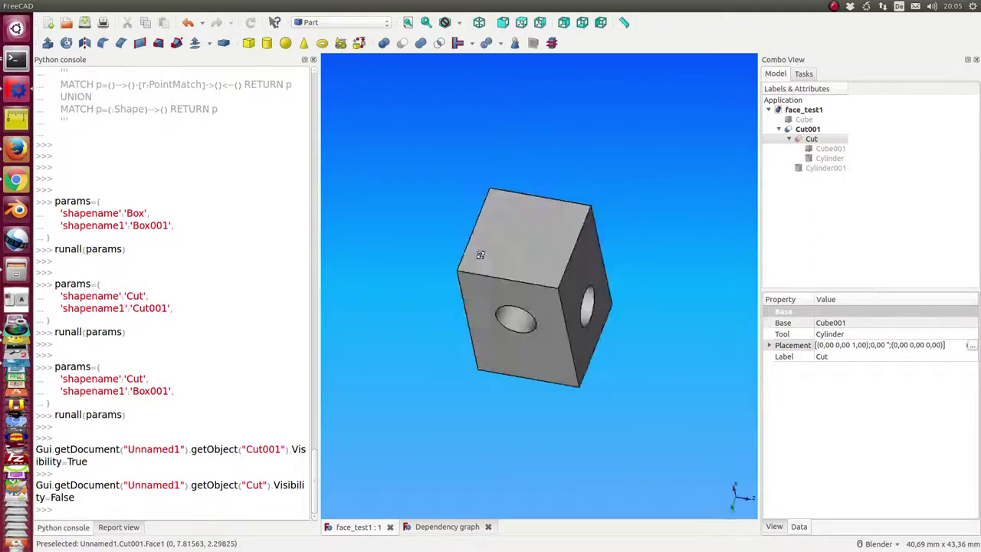
{"action": "mouse_move", "coordinate": [519, 307]}
{"action": "left_mouse_down"}
{"action": "mouse_move", "coordinate": [436, 374]}
{"action": "mouse_move", "coordinate": [493, 272]}
{"action": "mouse_move", "coordinate": [488, 233]}
{"action": "left_mouse_up"}
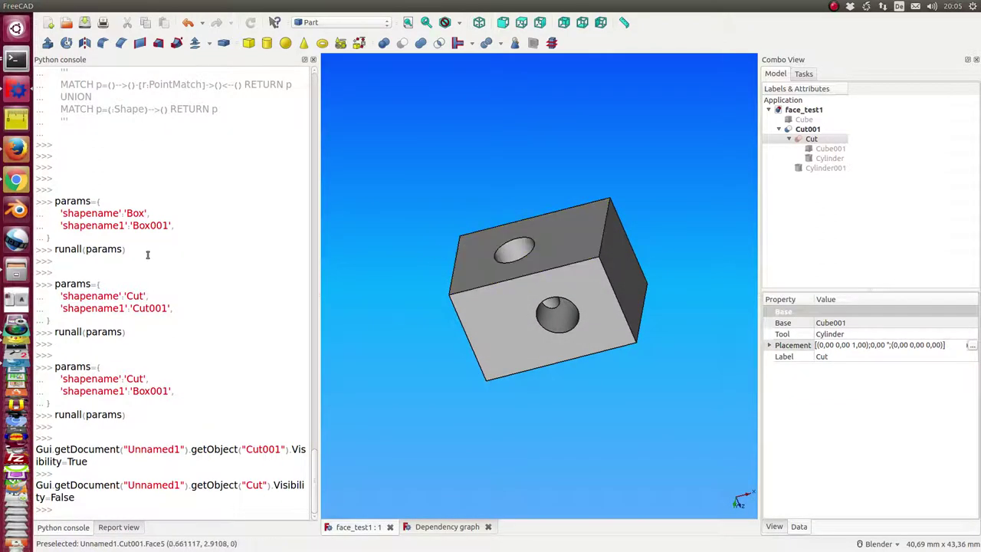
{"action": "key", "text": "alt+Tab"}
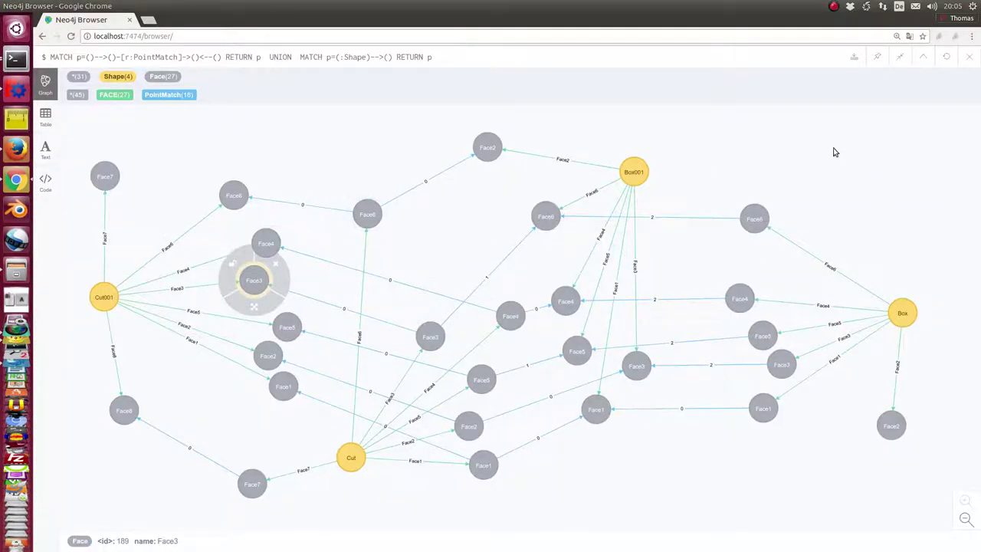
Step: Deselect Face3 and exit the full-screen graph to restore the editor and sidebar
{"action": "left_click", "coordinate": [332, 151]}
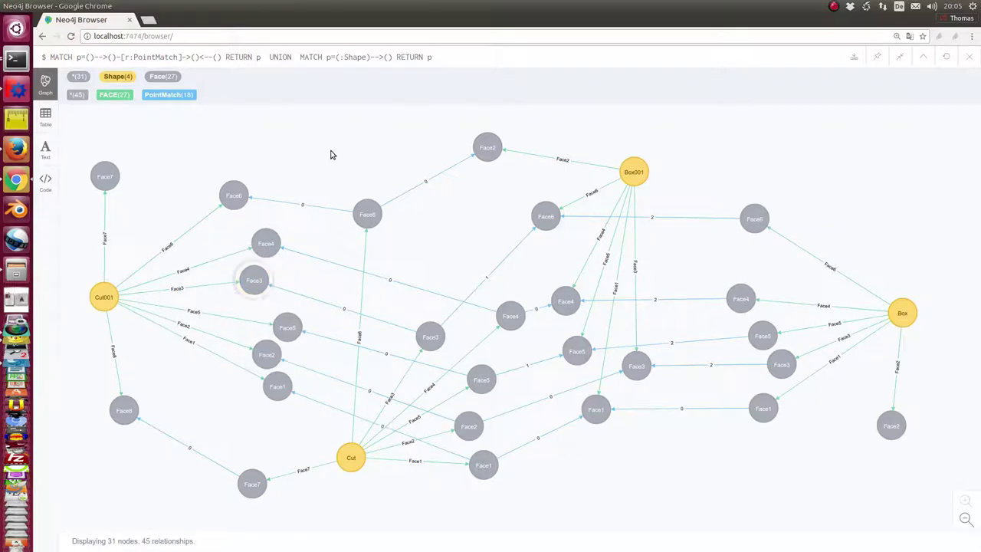
{"action": "left_click", "coordinate": [899, 57]}
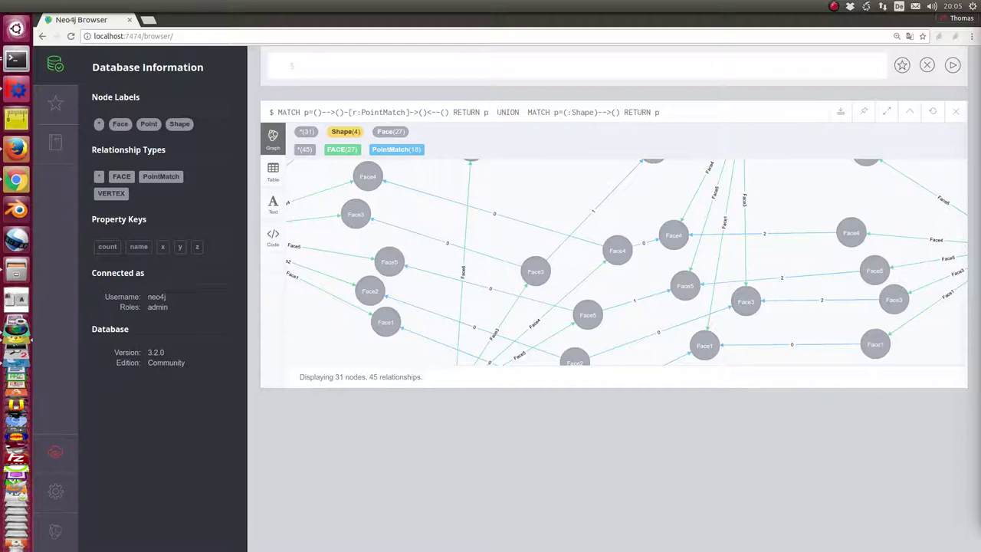
Step: Run the pasted Face3 path query, then place Box on the right and Cut001 on the left
{"action": "left_click", "coordinate": [317, 63]}
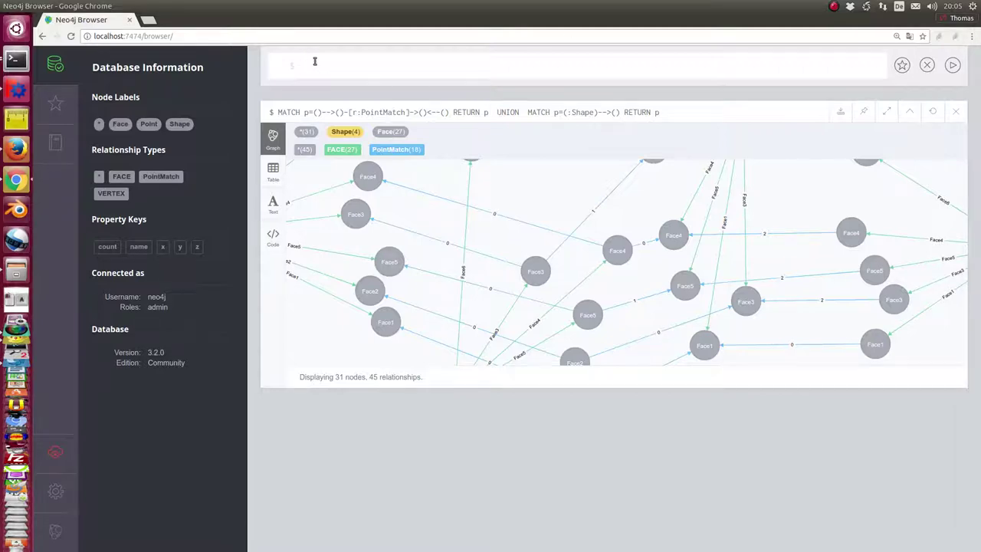
{"action": "key", "text": "ctrl+v"}
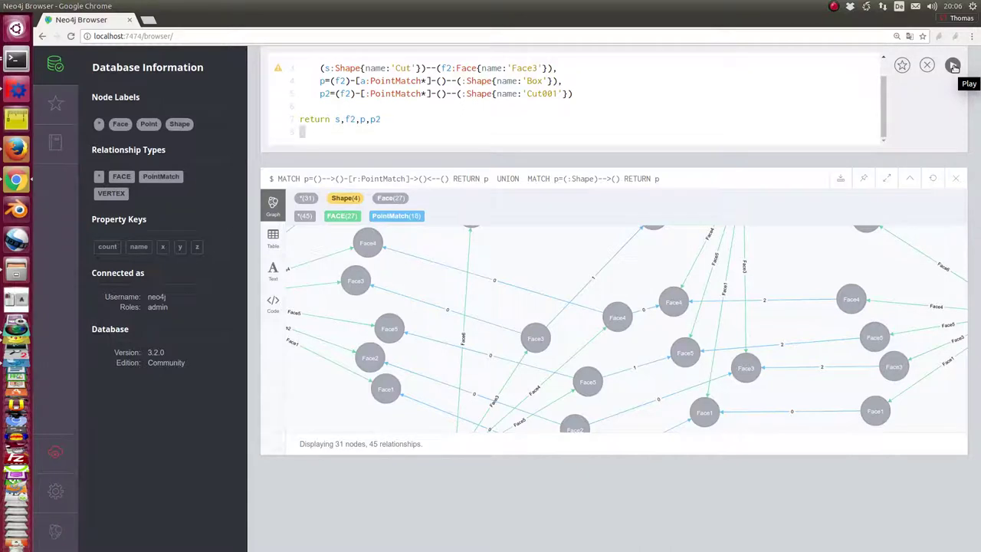
{"action": "left_click", "coordinate": [953, 66]}
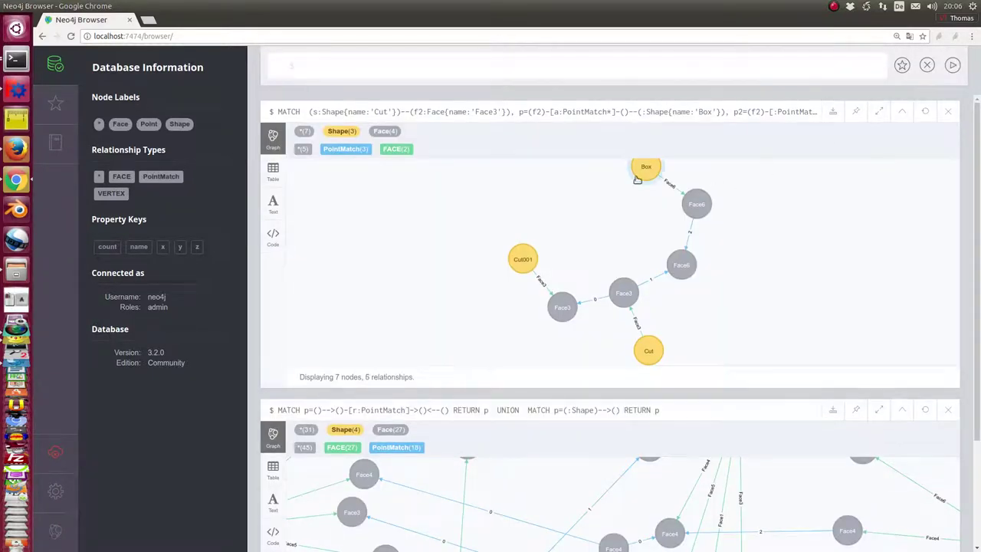
{"action": "left_click_drag", "start_coordinate": [645, 168], "coordinate": [819, 217]}
{"action": "left_click", "coordinate": [818, 217]}
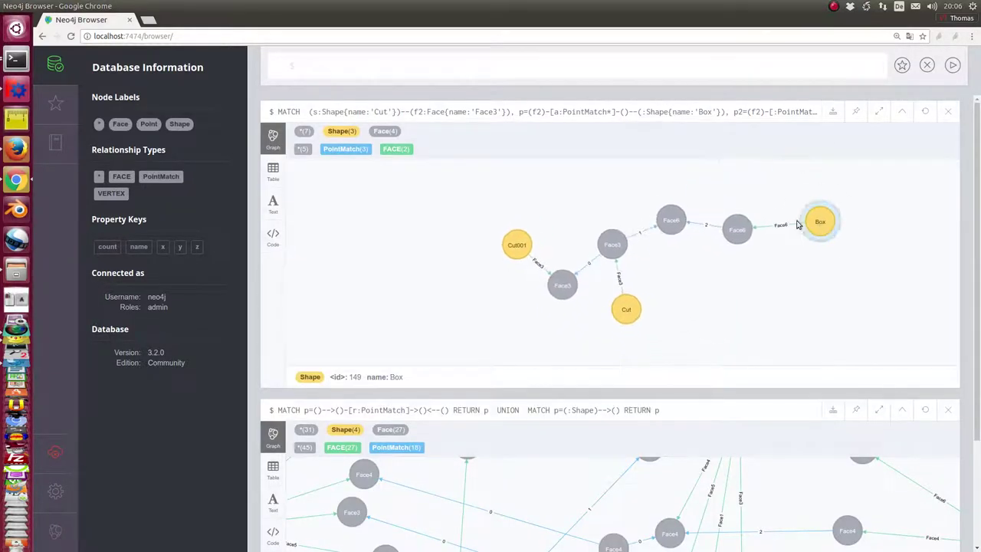
{"action": "left_click_drag", "start_coordinate": [527, 237], "coordinate": [324, 246]}
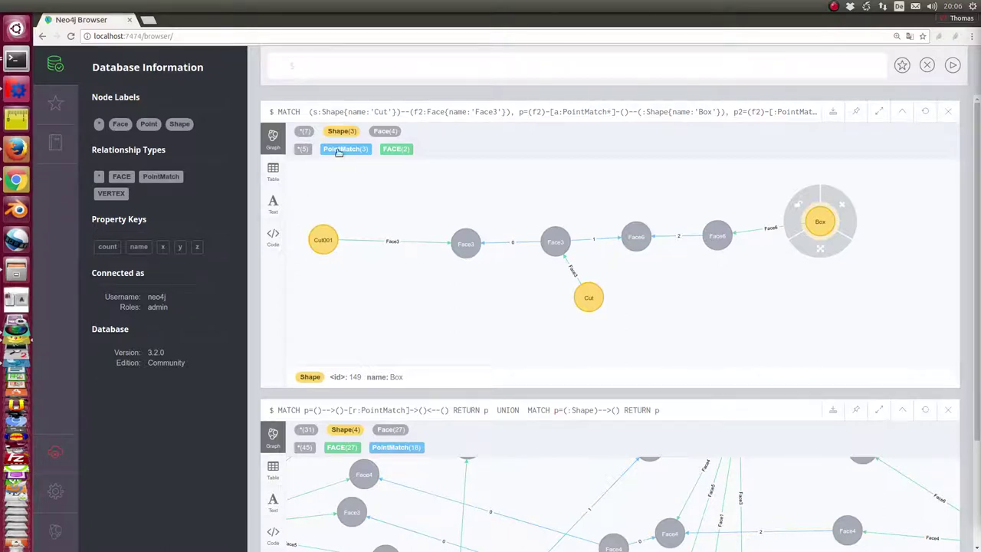
Step: Run the Face1 path query, then place Cut001 on the left and Box on the far right
{"action": "left_click", "coordinate": [368, 67]}
{"action": "key", "text": "ctrl+v"}
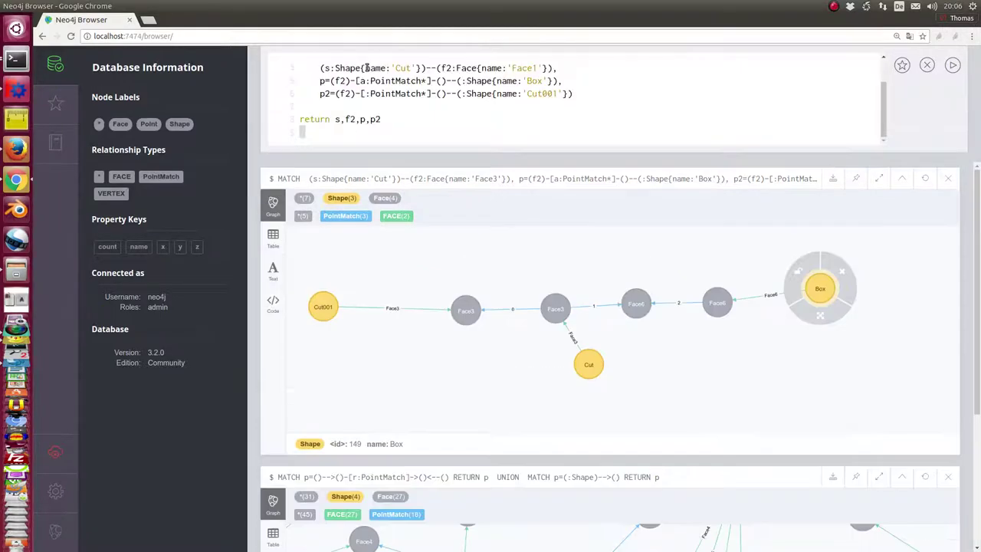
{"action": "left_click", "coordinate": [949, 66]}
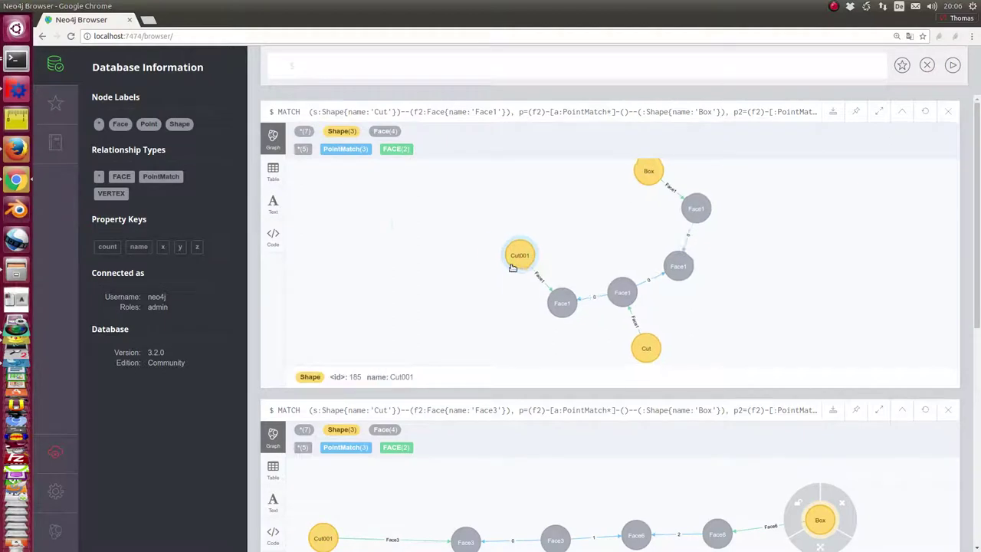
{"action": "left_click_drag", "start_coordinate": [532, 258], "coordinate": [357, 215]}
{"action": "left_click_drag", "start_coordinate": [720, 282], "coordinate": [853, 238]}
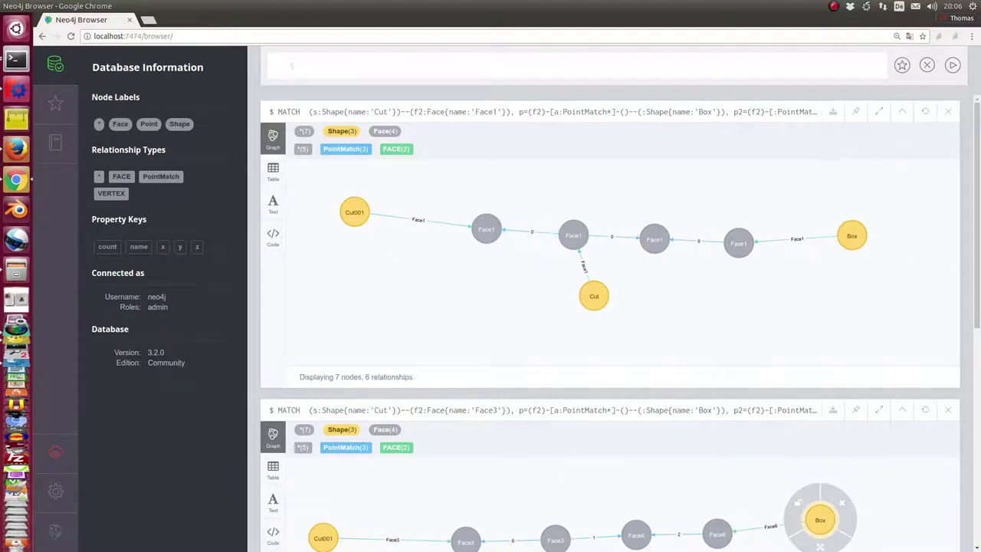
{"action": "scroll", "coordinate": [974, 298], "scroll_direction": "down", "scroll_amount": 3}
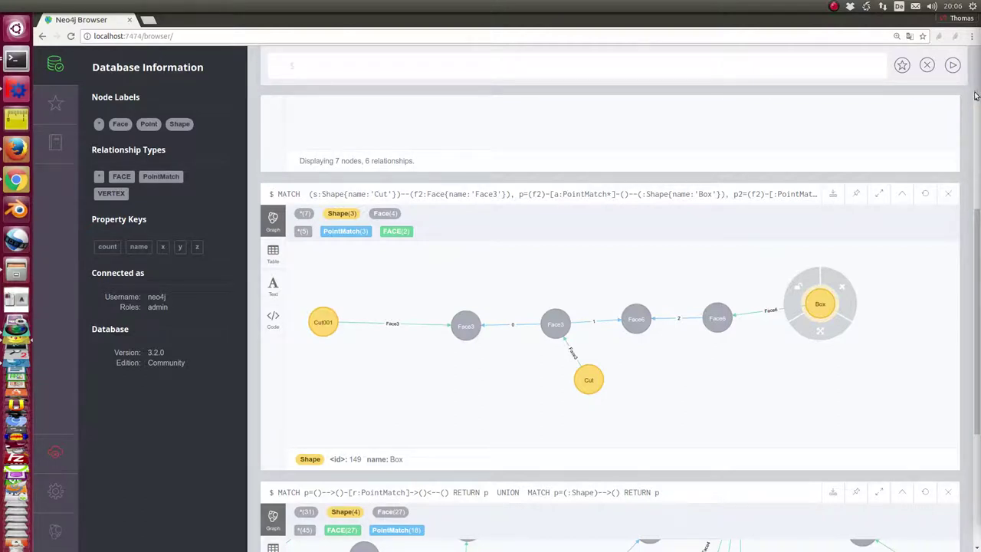
{"action": "left_click", "coordinate": [690, 62]}
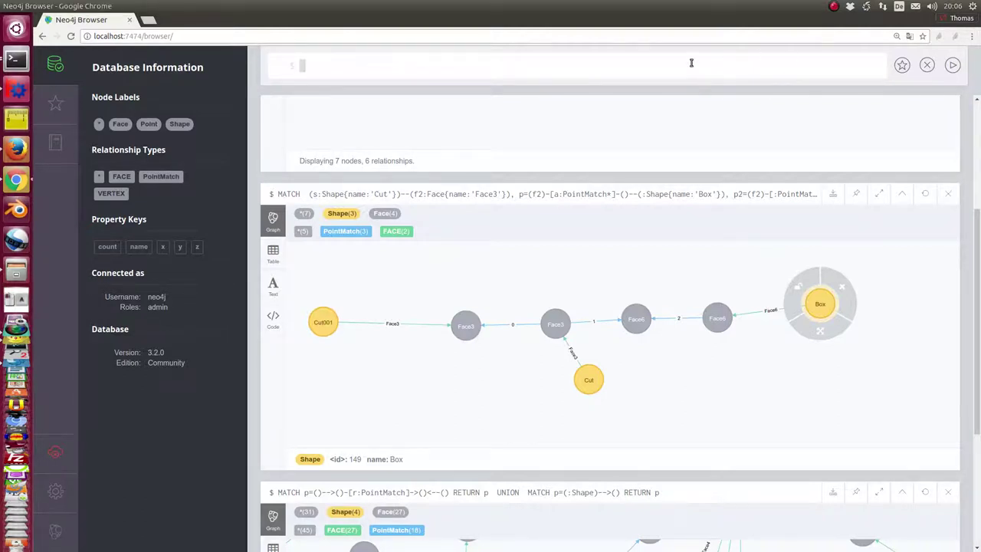
Step: Run the Face2 path query, place Box right and Cut001 left, and view it full screen
{"action": "key", "text": "ctrl+Up"}
{"action": "scroll", "coordinate": [537, 111], "scroll_direction": "up", "scroll_amount": 2}
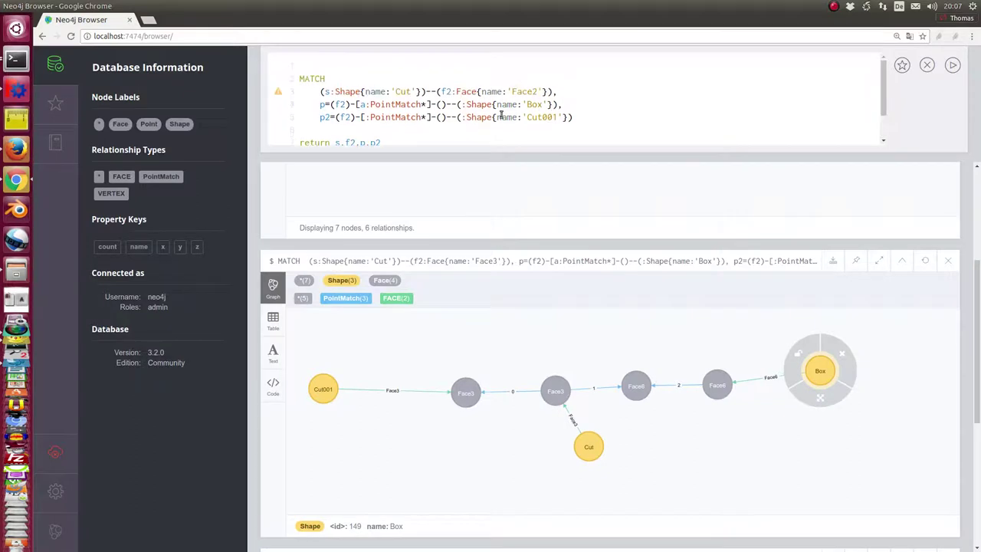
{"action": "left_click", "coordinate": [952, 66]}
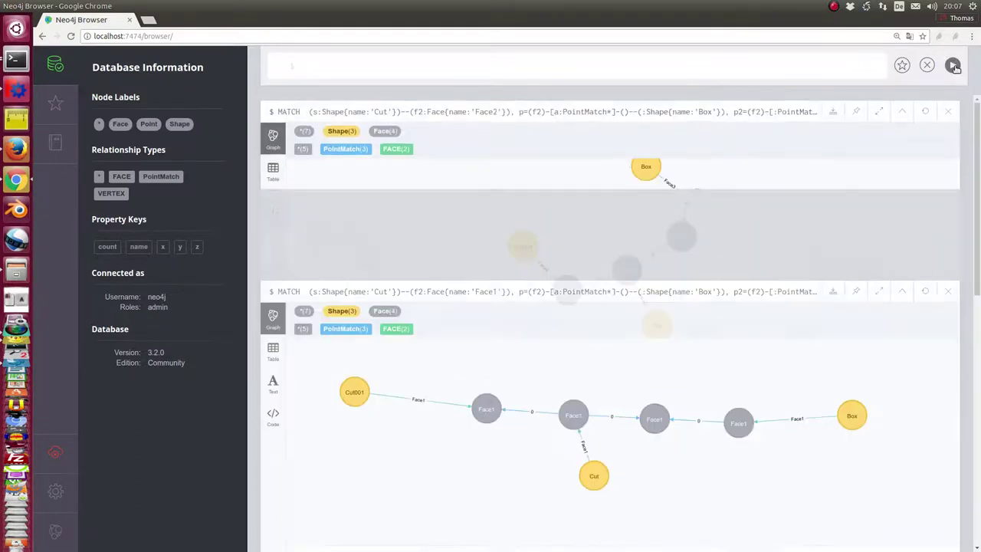
{"action": "left_click_drag", "start_coordinate": [663, 170], "coordinate": [862, 215]}
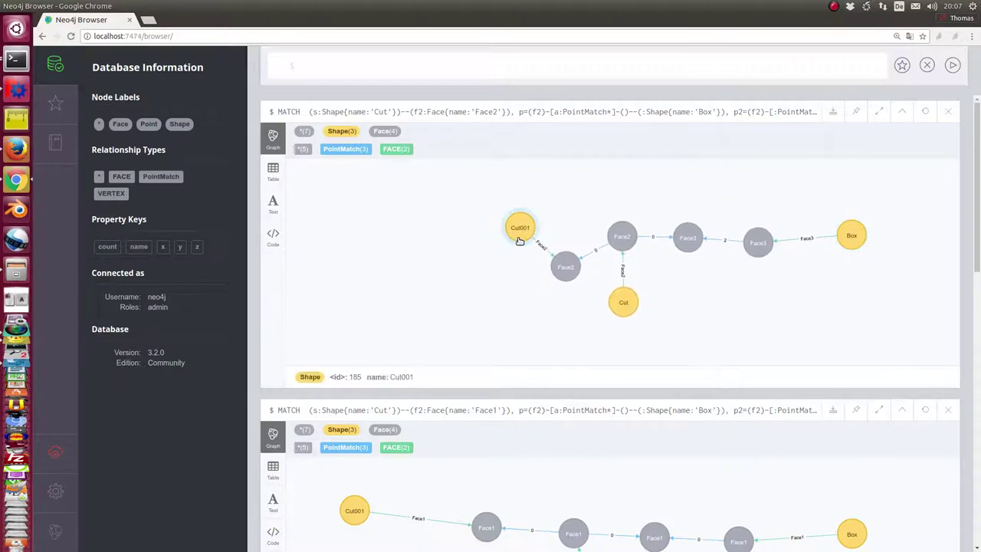
{"action": "left_click_drag", "start_coordinate": [519, 240], "coordinate": [351, 240]}
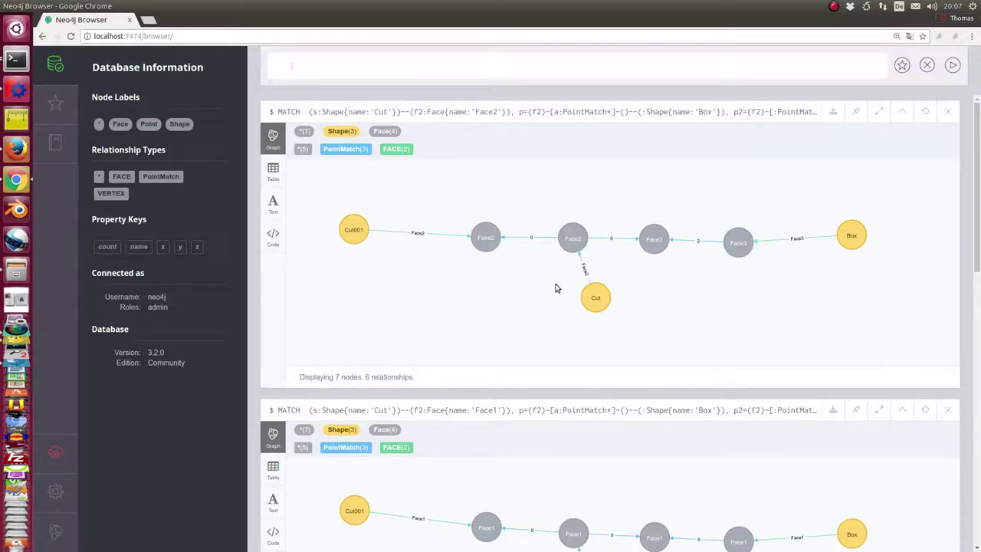
{"action": "left_click", "coordinate": [882, 112]}
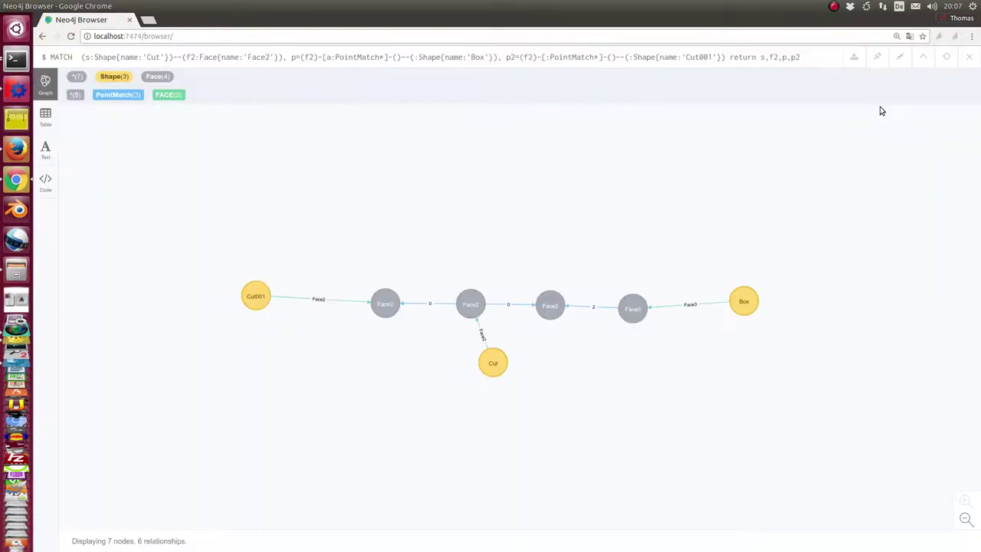
Step: Expand Face3 and pull its 0,0,0,0, 0,0,0,1 and 10,0,0,0 points apart
{"action": "double_click", "coordinate": [635, 321]}
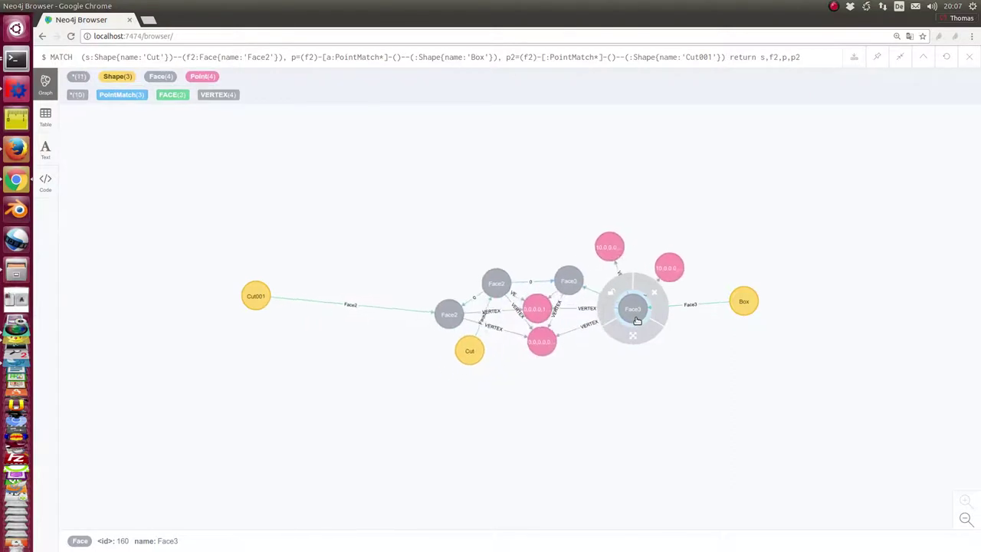
{"action": "left_click_drag", "start_coordinate": [541, 346], "coordinate": [621, 447]}
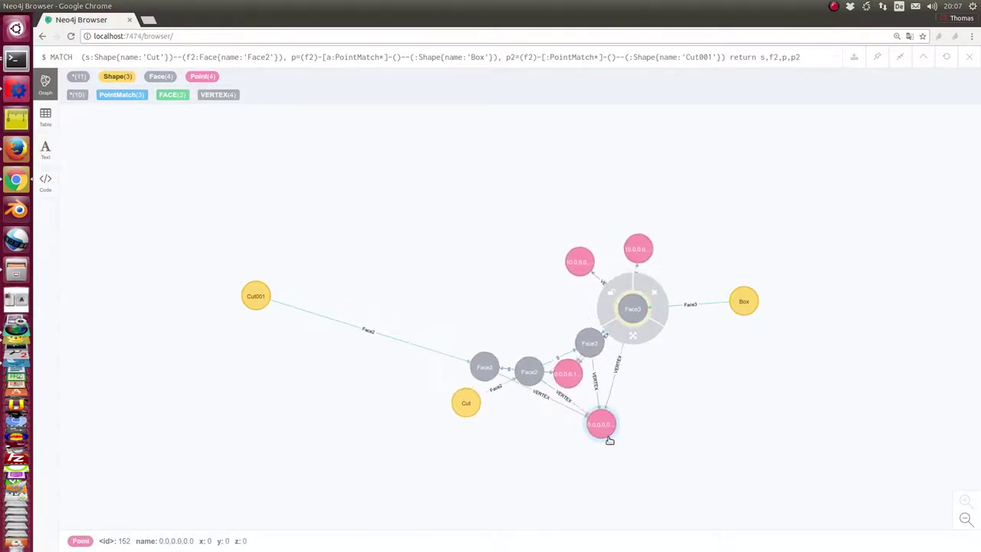
{"action": "left_click_drag", "start_coordinate": [553, 337], "coordinate": [495, 204]}
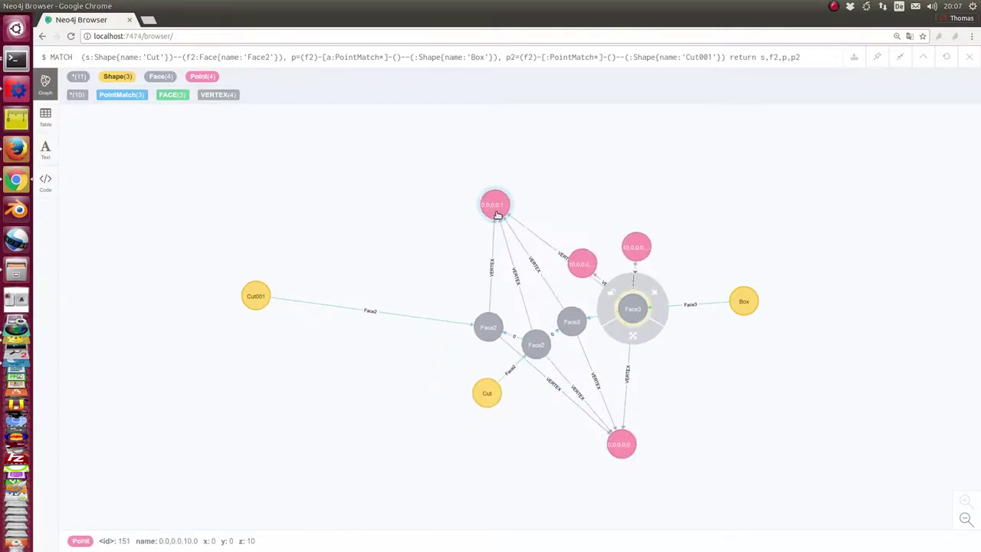
{"action": "left_click_drag", "start_coordinate": [635, 246], "coordinate": [647, 143]}
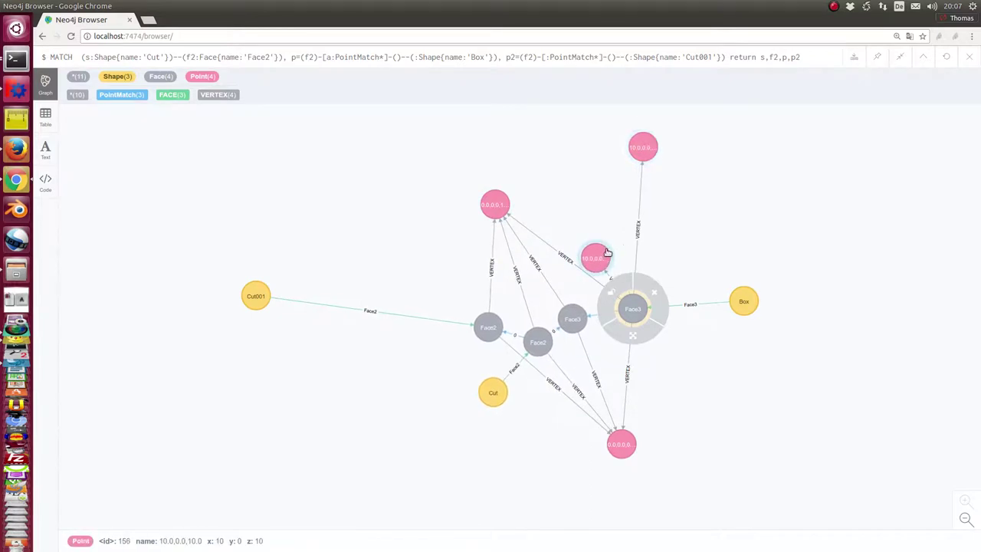
{"action": "left_click_drag", "start_coordinate": [600, 260], "coordinate": [798, 155]}
Step: Expand Face3's connections and move the 15,0,0 point, Face2, Cut and Box001 out of the cluster
{"action": "double_click", "coordinate": [571, 323]}
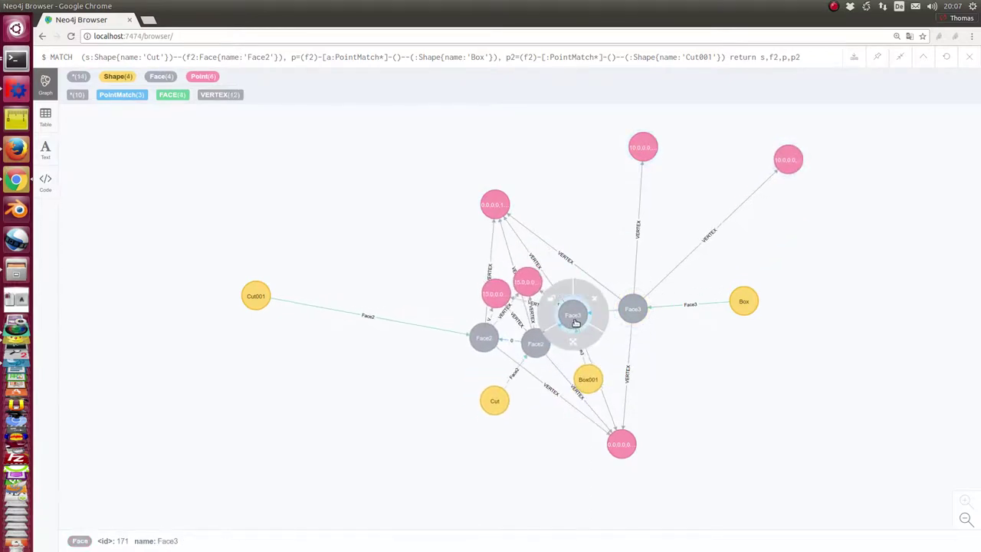
{"action": "left_click_drag", "start_coordinate": [485, 289], "coordinate": [432, 232]}
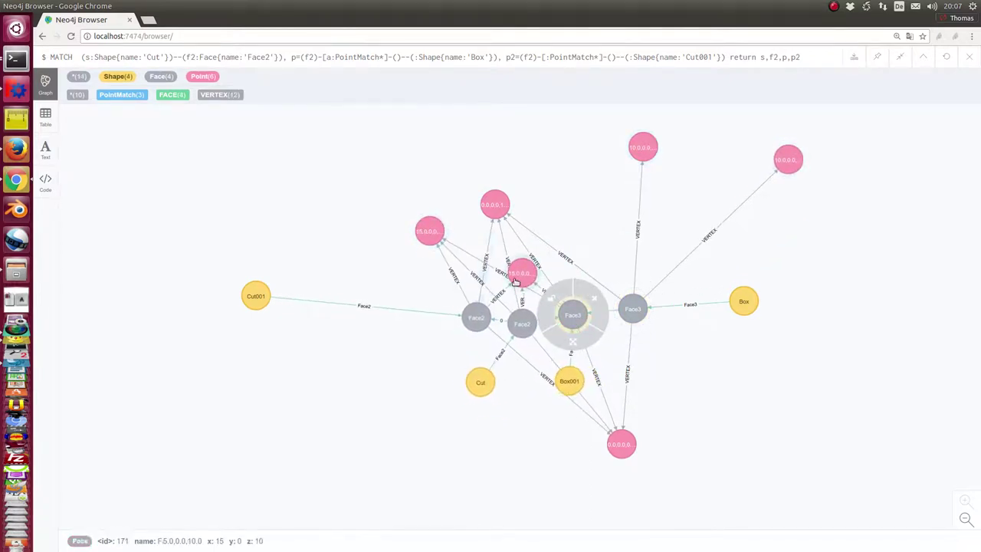
{"action": "left_click_drag", "start_coordinate": [521, 276], "coordinate": [402, 283]}
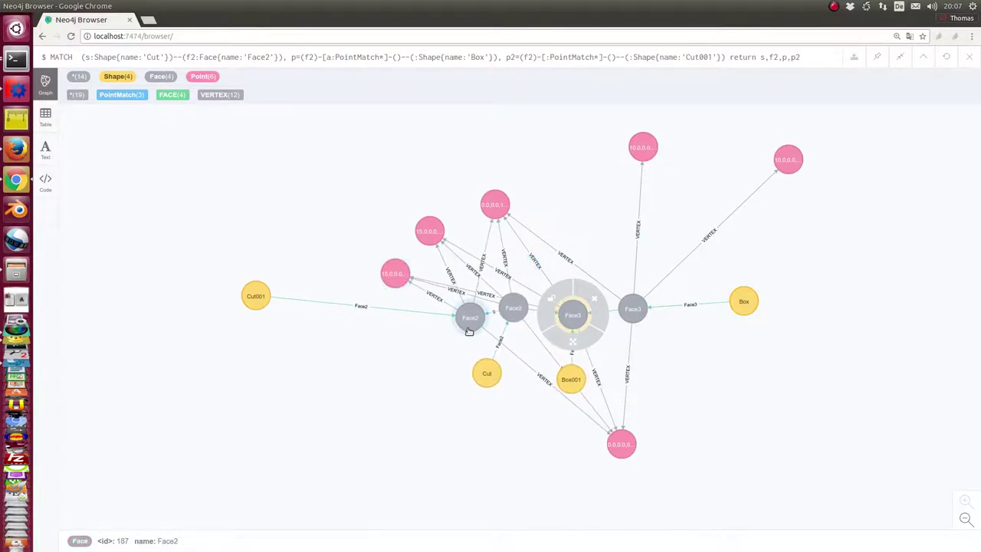
{"action": "left_click_drag", "start_coordinate": [469, 318], "coordinate": [311, 400]}
{"action": "left_click_drag", "start_coordinate": [472, 345], "coordinate": [431, 502]}
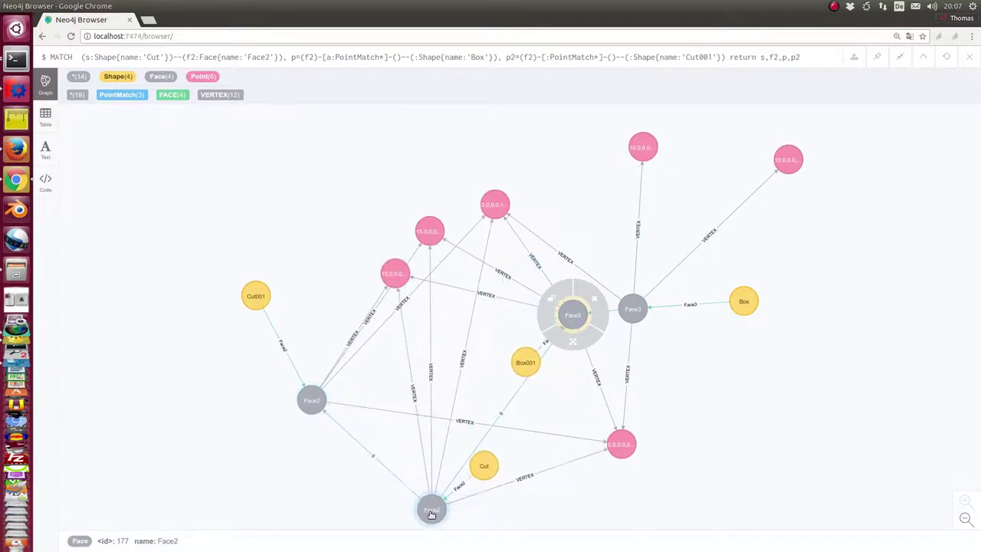
{"action": "left_click_drag", "start_coordinate": [490, 468], "coordinate": [613, 520]}
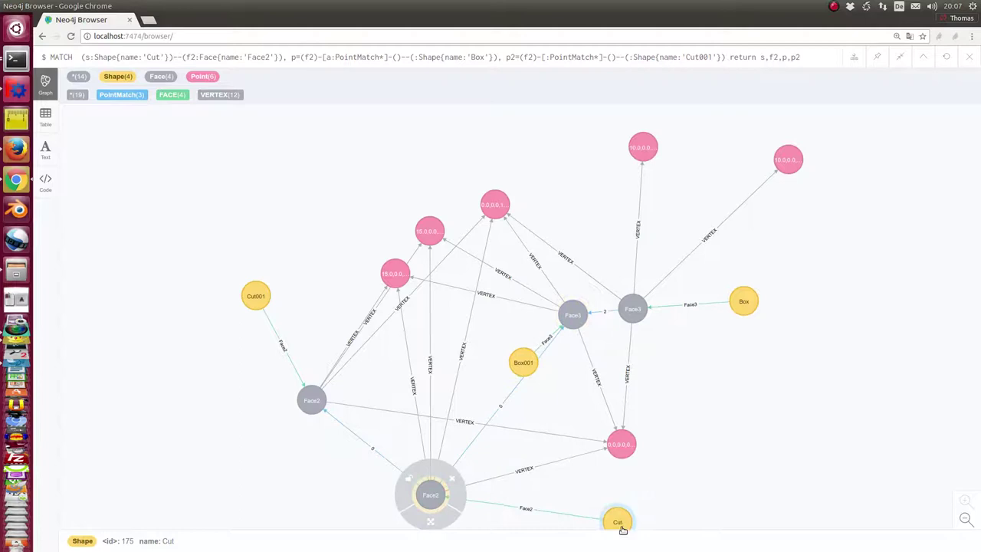
{"action": "left_click", "coordinate": [430, 507]}
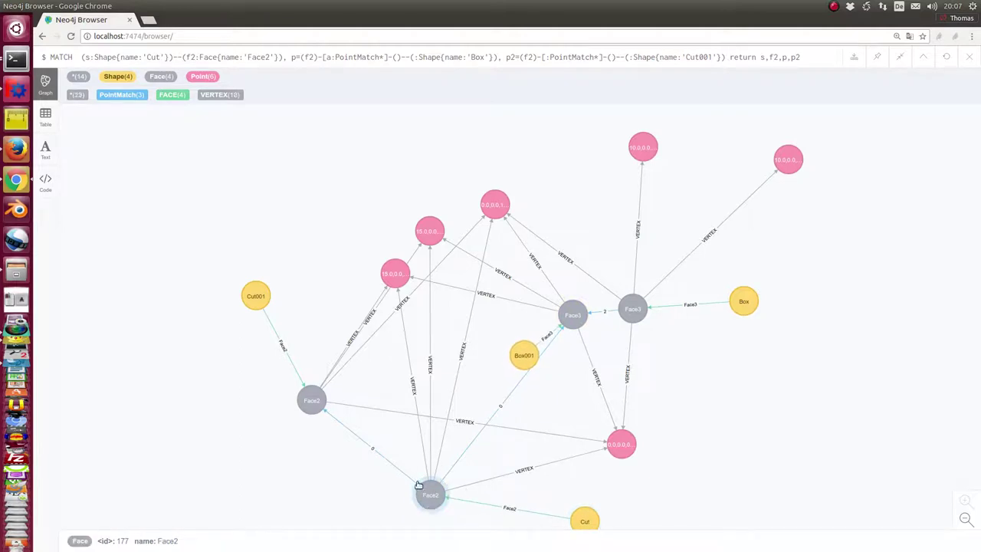
{"action": "left_click_drag", "start_coordinate": [515, 354], "coordinate": [511, 344]}
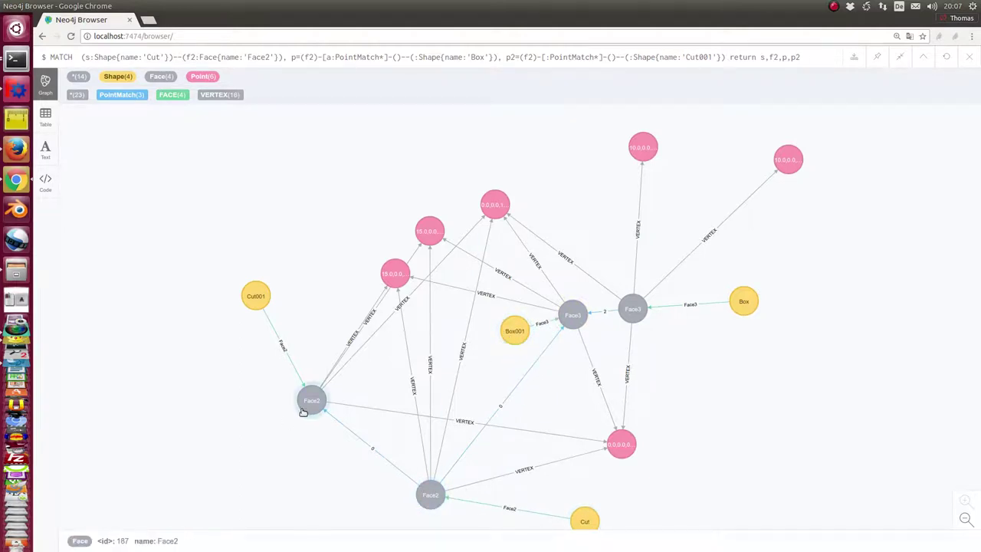
Step: Expand the left Face2 to reveal the 11,0,0 point, spread the points, then collapse the result
{"action": "double_click", "coordinate": [306, 410]}
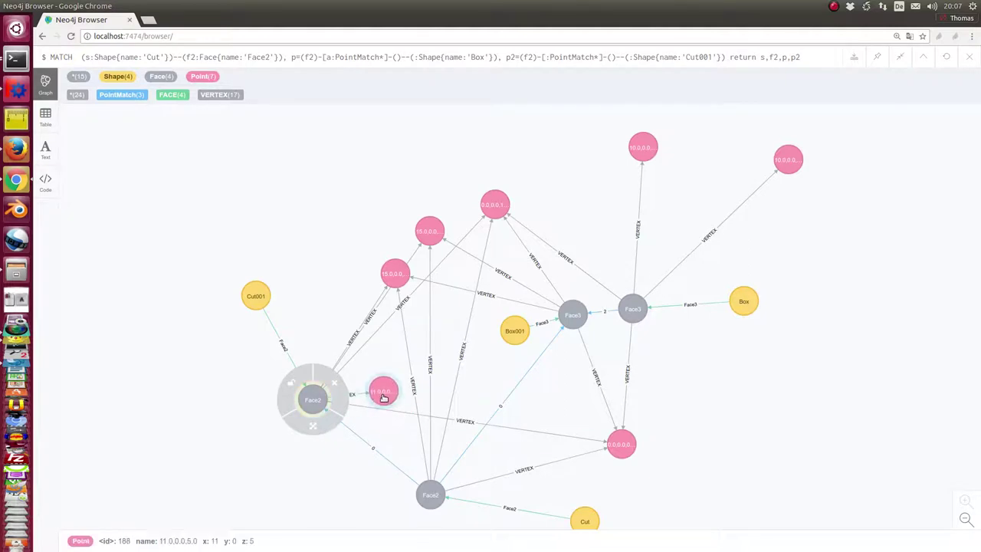
{"action": "left_click_drag", "start_coordinate": [386, 392], "coordinate": [221, 434]}
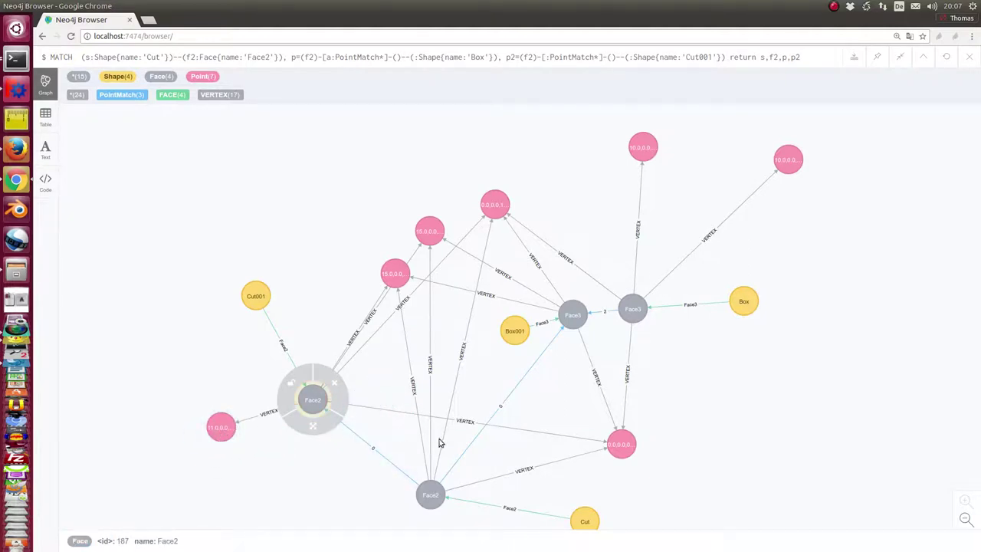
{"action": "left_click", "coordinate": [304, 460]}
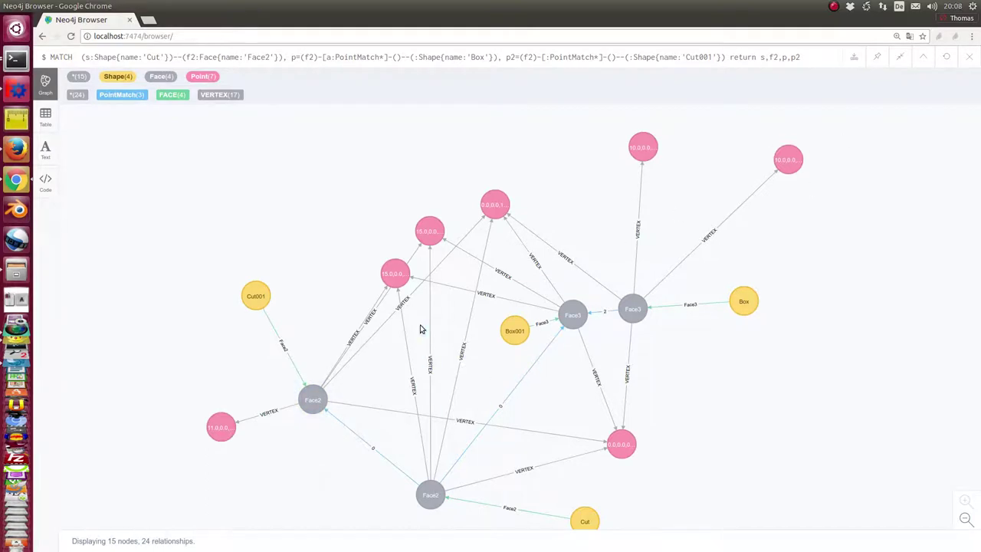
{"action": "mouse_move", "coordinate": [388, 277]}
{"action": "left_mouse_down"}
{"action": "mouse_move", "coordinate": [331, 244]}
{"action": "mouse_move", "coordinate": [331, 230]}
{"action": "left_mouse_up"}
{"action": "mouse_move", "coordinate": [506, 207]}
{"action": "left_mouse_down"}
{"action": "mouse_move", "coordinate": [535, 180]}
{"action": "mouse_move", "coordinate": [549, 184]}
{"action": "left_mouse_up"}
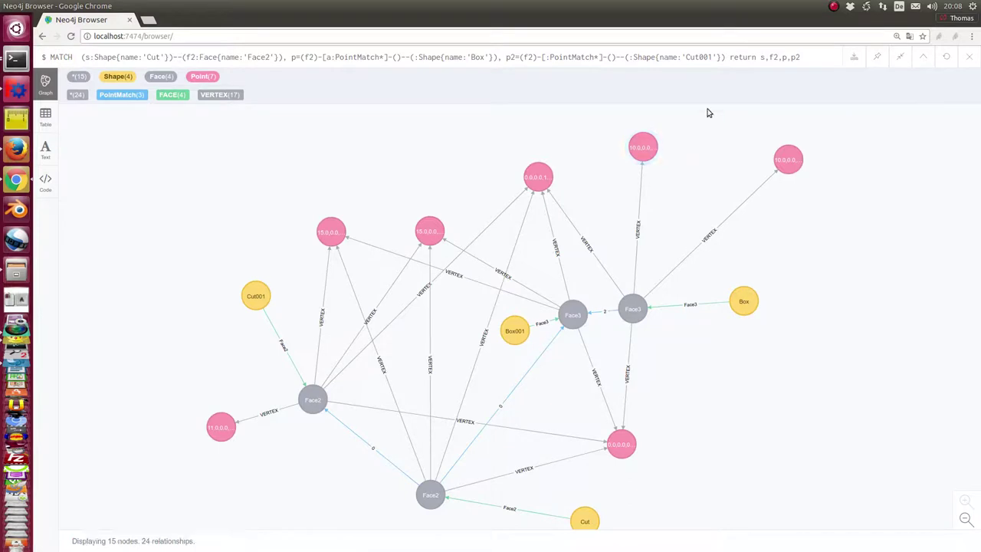
{"action": "left_click", "coordinate": [632, 307]}
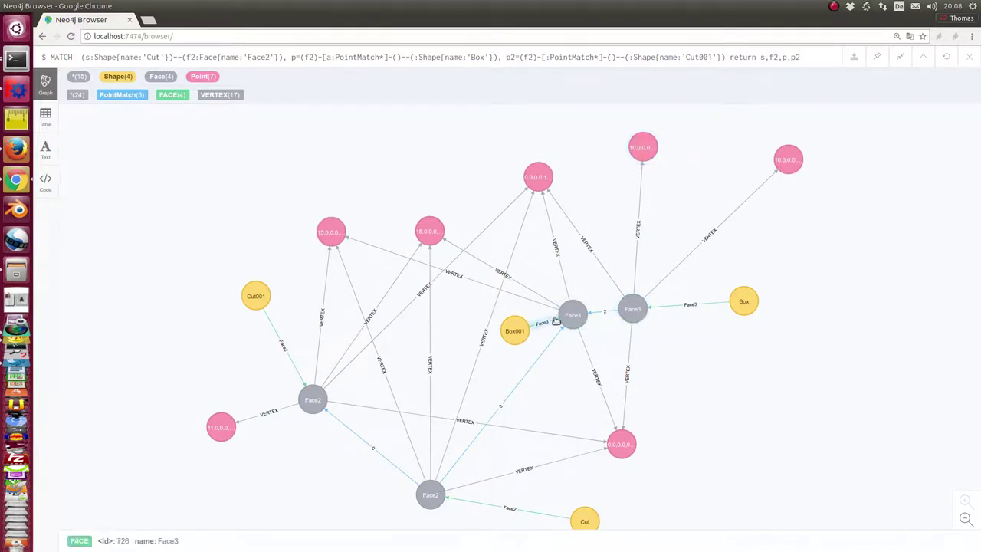
{"action": "left_click", "coordinate": [923, 58]}
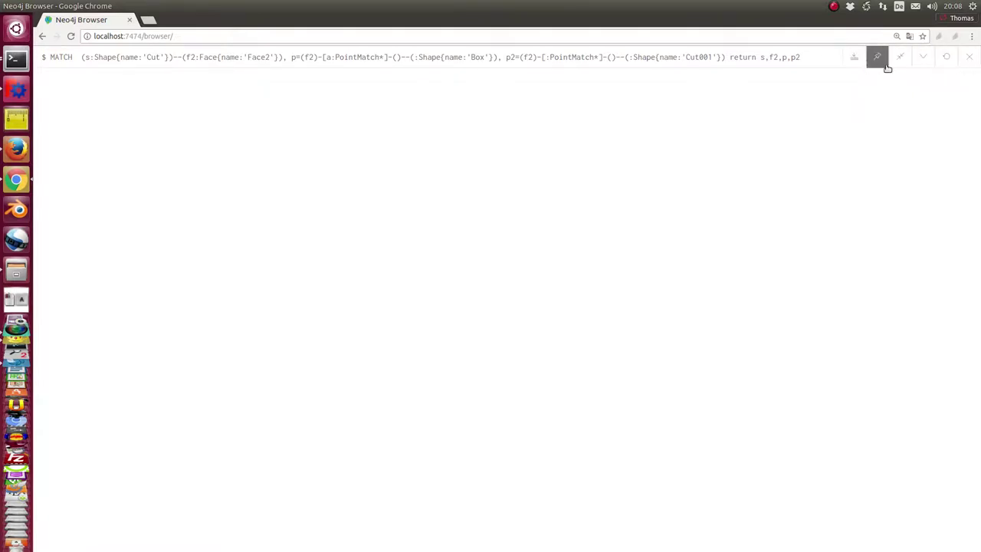
Step: Exit fullscreen, collapse the Face1 and Face3 results, and enter the Box faces-to-points MATCH query
{"action": "left_click", "coordinate": [897, 60]}
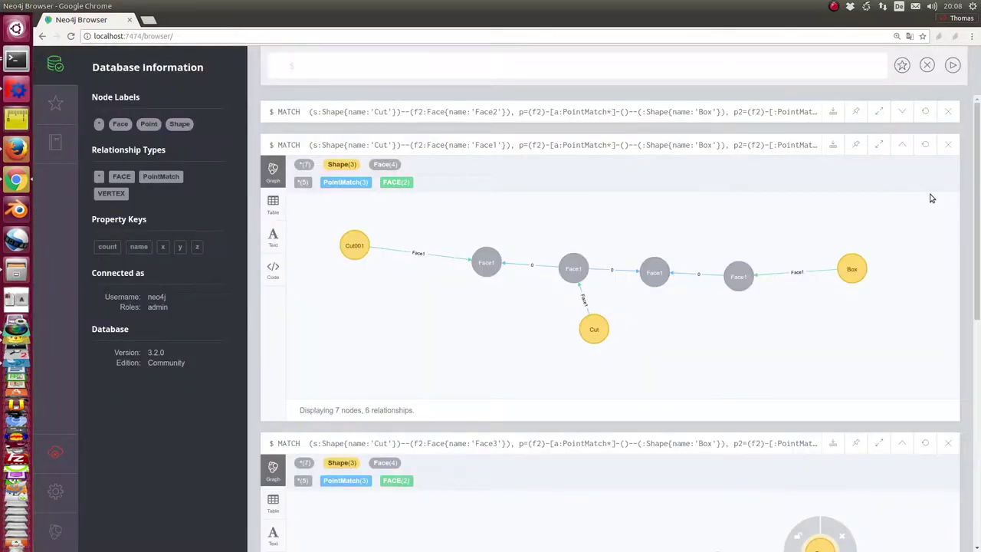
{"action": "left_click", "coordinate": [902, 144]}
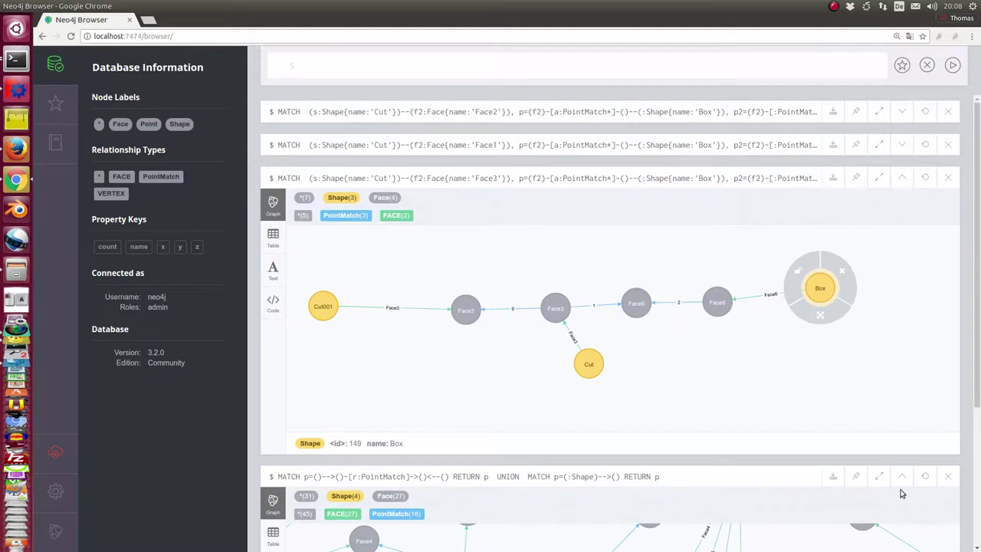
{"action": "left_click", "coordinate": [902, 177]}
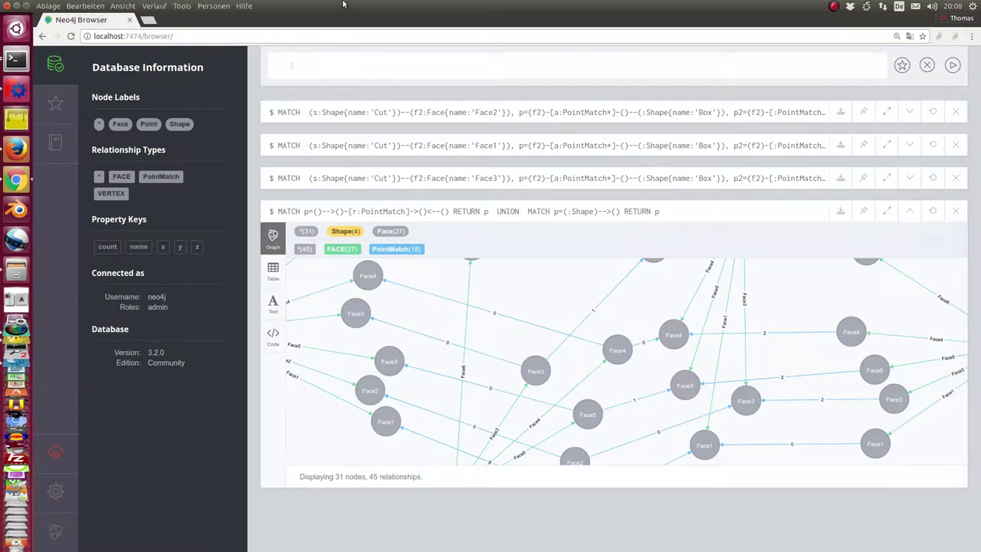
{"action": "type", "text": "MATCH p=(s:Shape{name:'Box'})-->(:Face)-->(:Point) return p"}
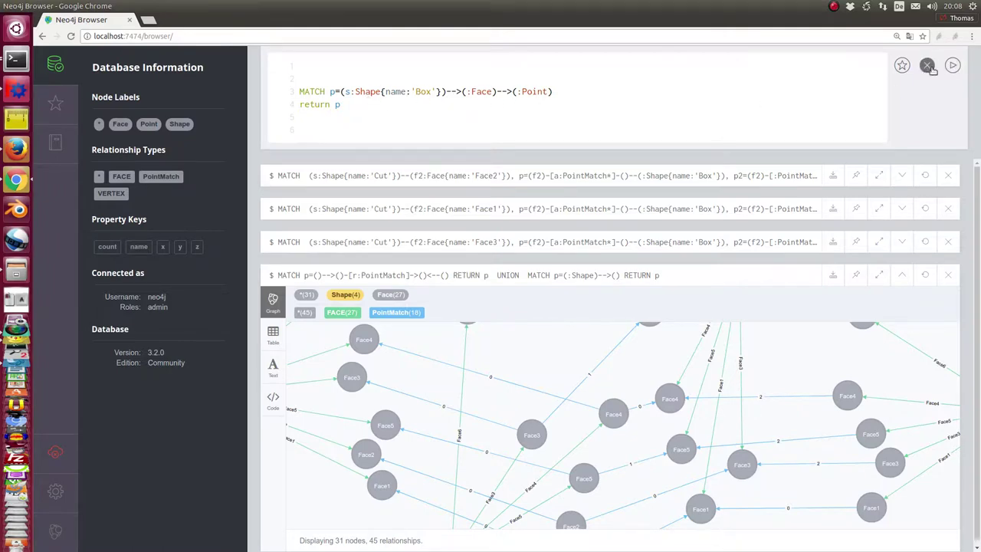
Step: Run the Box query full screen and pull Box and Faces 1–6 outward to untangle the graph
{"action": "left_click", "coordinate": [952, 66]}
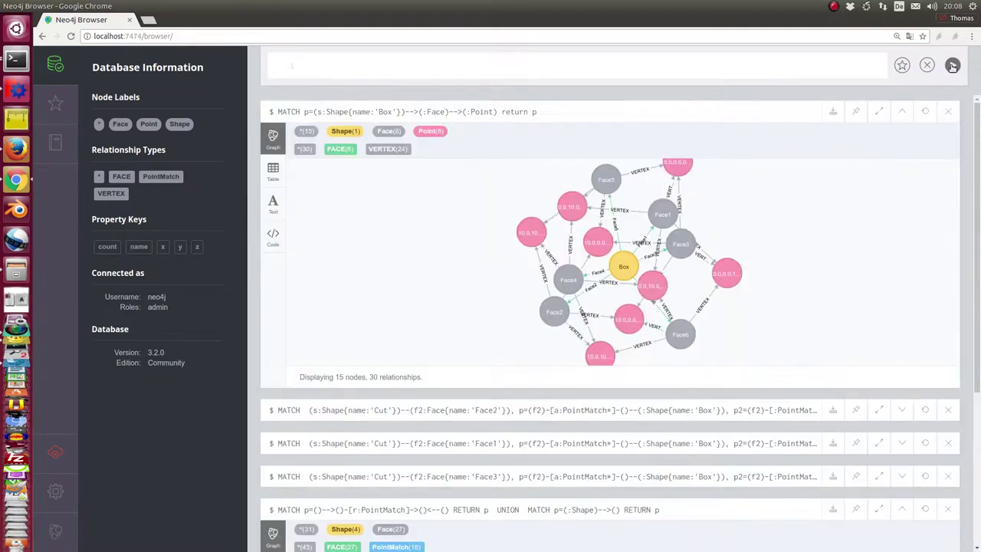
{"action": "left_click", "coordinate": [879, 112]}
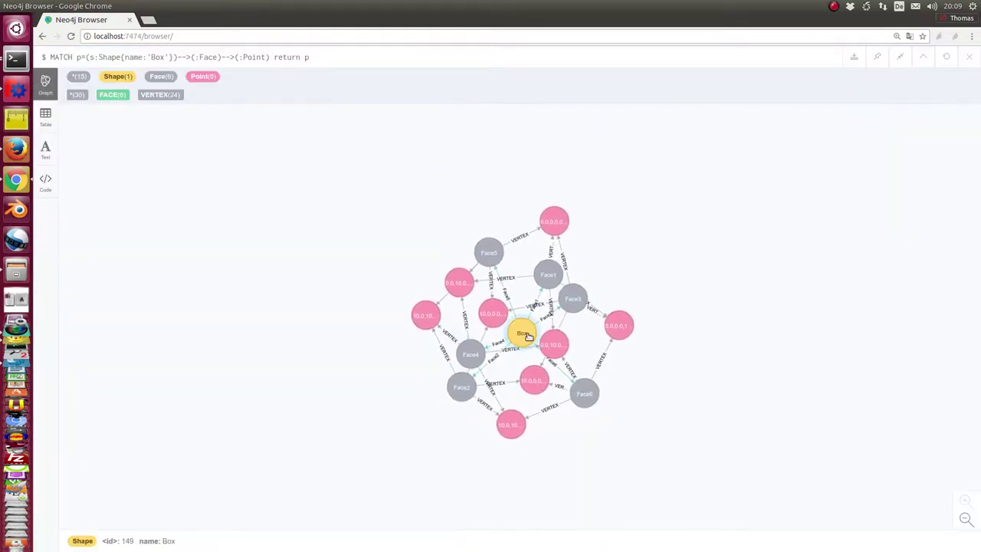
{"action": "left_click_drag", "start_coordinate": [521, 333], "coordinate": [428, 222]}
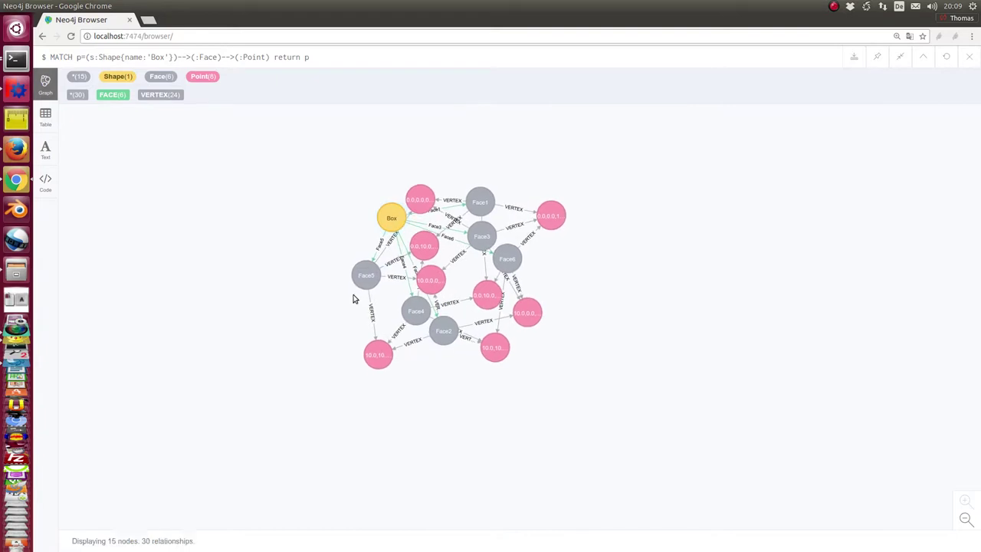
{"action": "left_click_drag", "start_coordinate": [365, 274], "coordinate": [96, 299]}
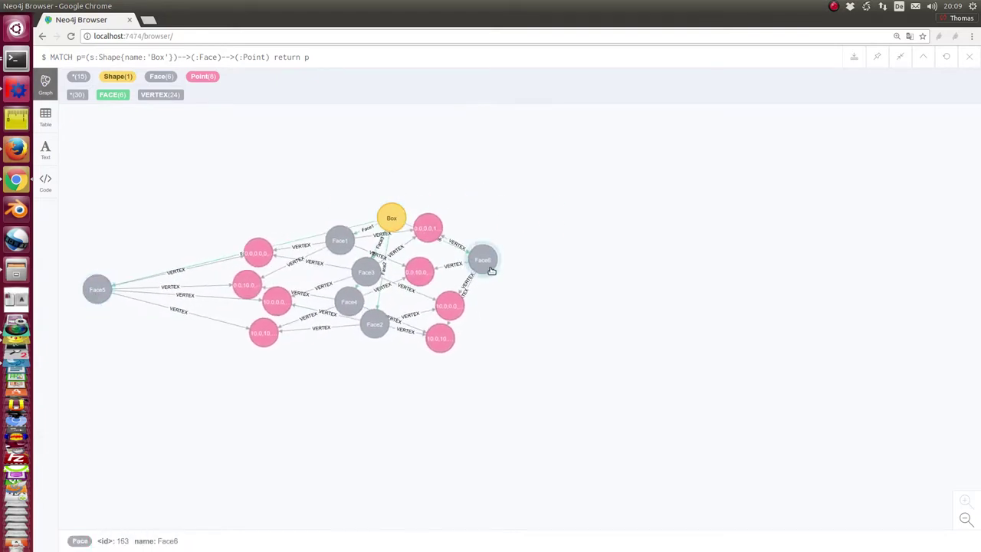
{"action": "left_click_drag", "start_coordinate": [486, 263], "coordinate": [864, 255]}
{"action": "left_click_drag", "start_coordinate": [459, 305], "coordinate": [442, 482]}
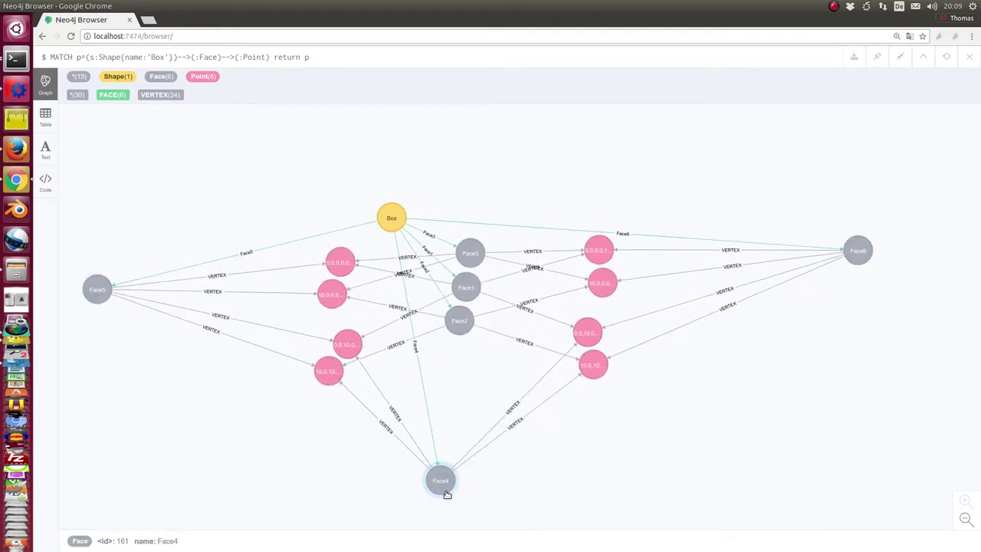
{"action": "left_click_drag", "start_coordinate": [466, 247], "coordinate": [498, 111]}
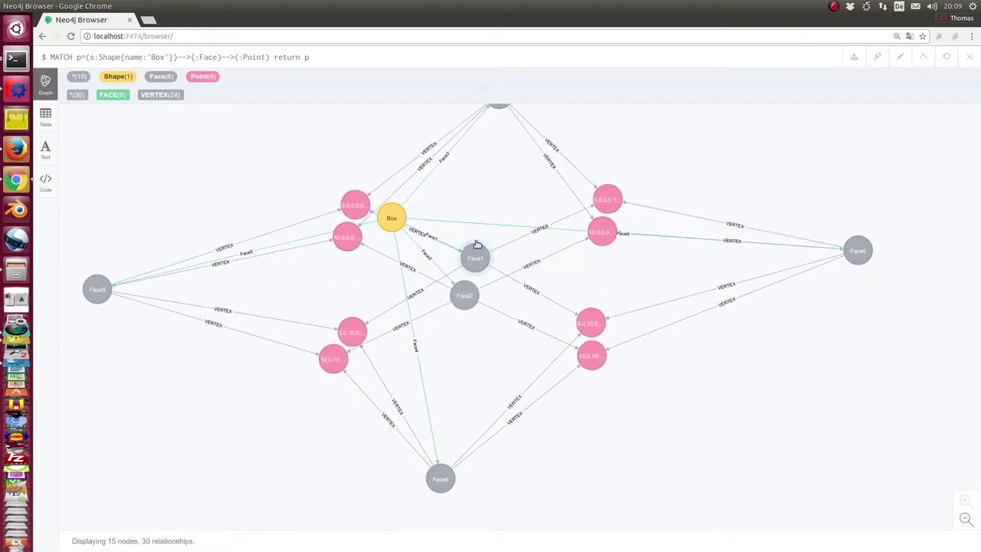
{"action": "left_click", "coordinate": [502, 137]}
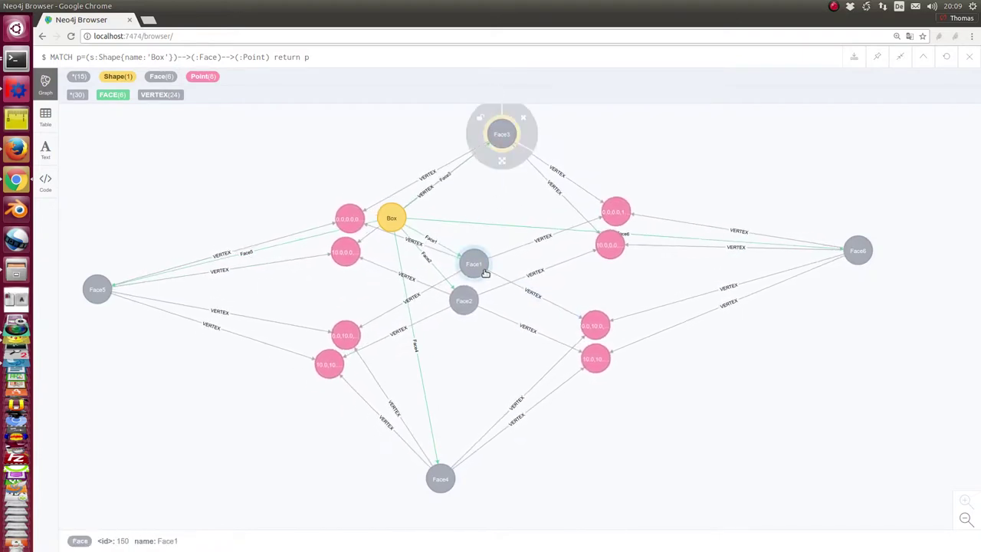
{"action": "left_click_drag", "start_coordinate": [475, 261], "coordinate": [752, 404]}
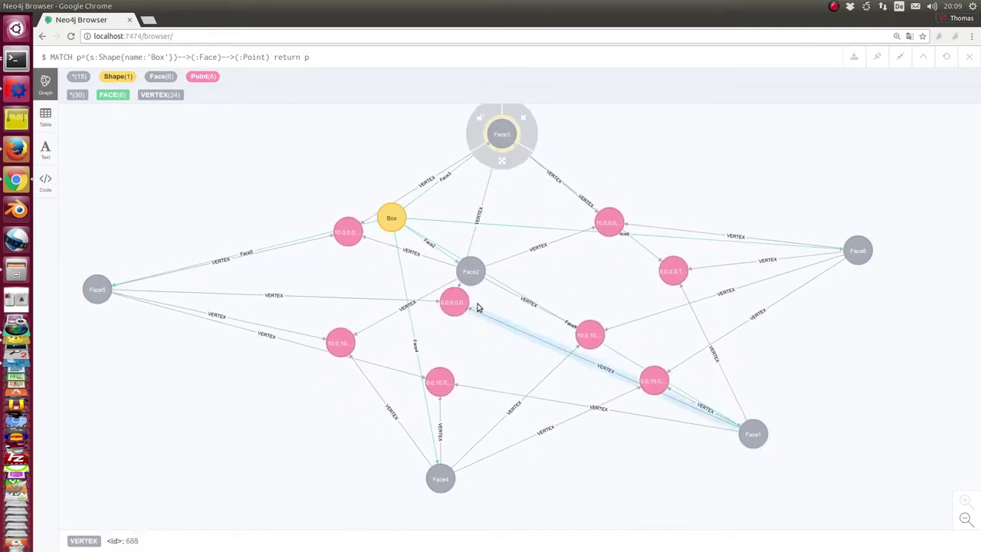
{"action": "mouse_move", "coordinate": [473, 280]}
{"action": "left_mouse_down"}
{"action": "mouse_move", "coordinate": [154, 119]}
{"action": "mouse_move", "coordinate": [179, 178]}
{"action": "left_mouse_up"}
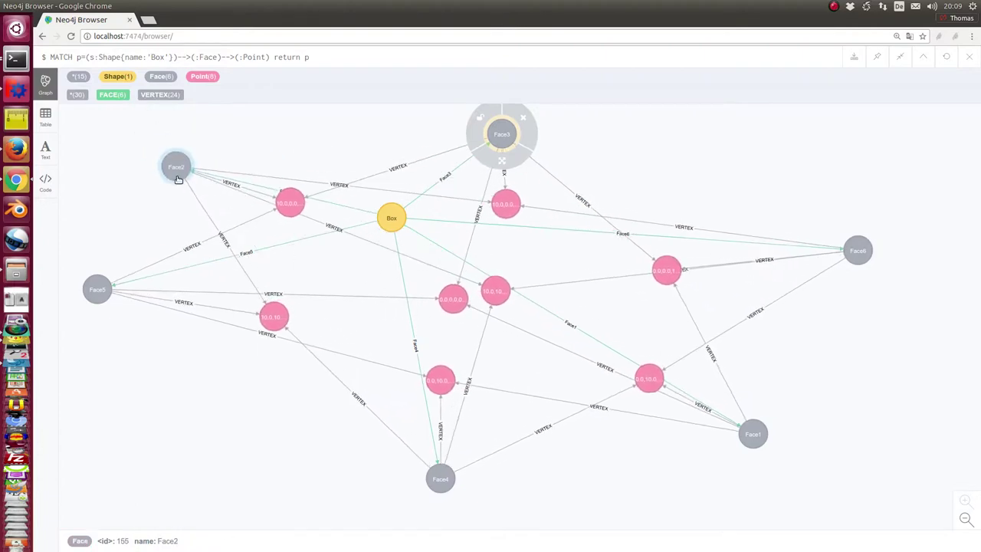